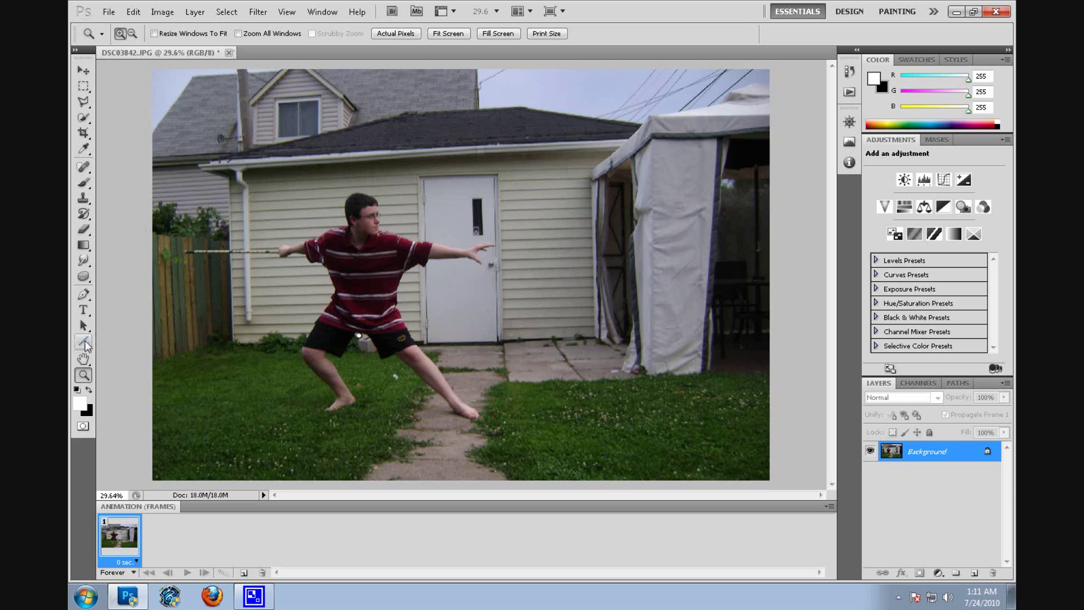
# - Add Layer 1 in Screen mode, filled with screen-neutral black, above the backyard photo
pyautogui.click(86, 346)
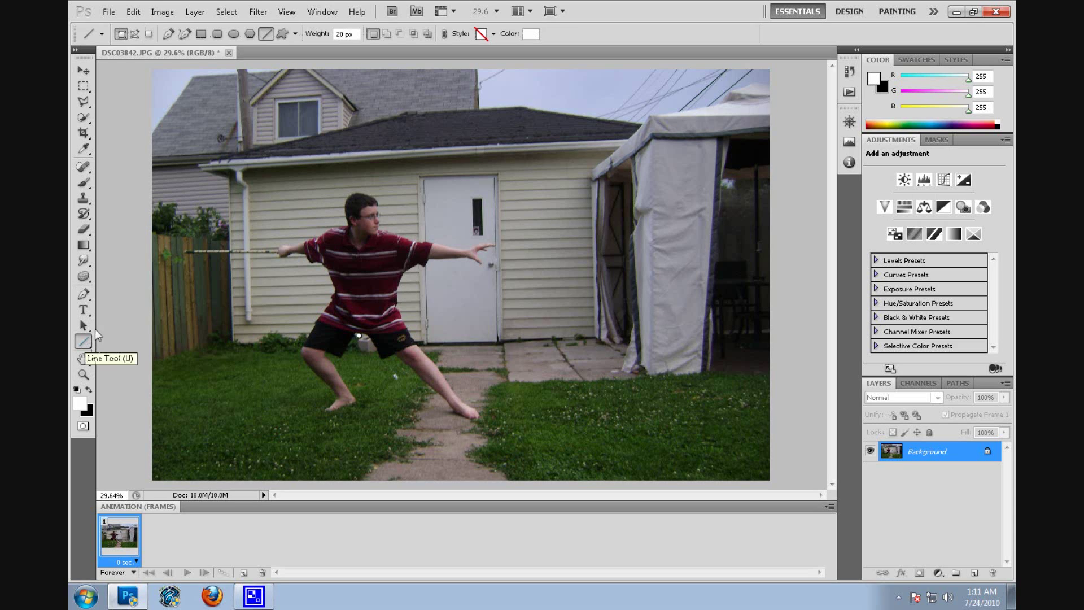
pyautogui.click(196, 13)
pyautogui.moveTo(203, 25)
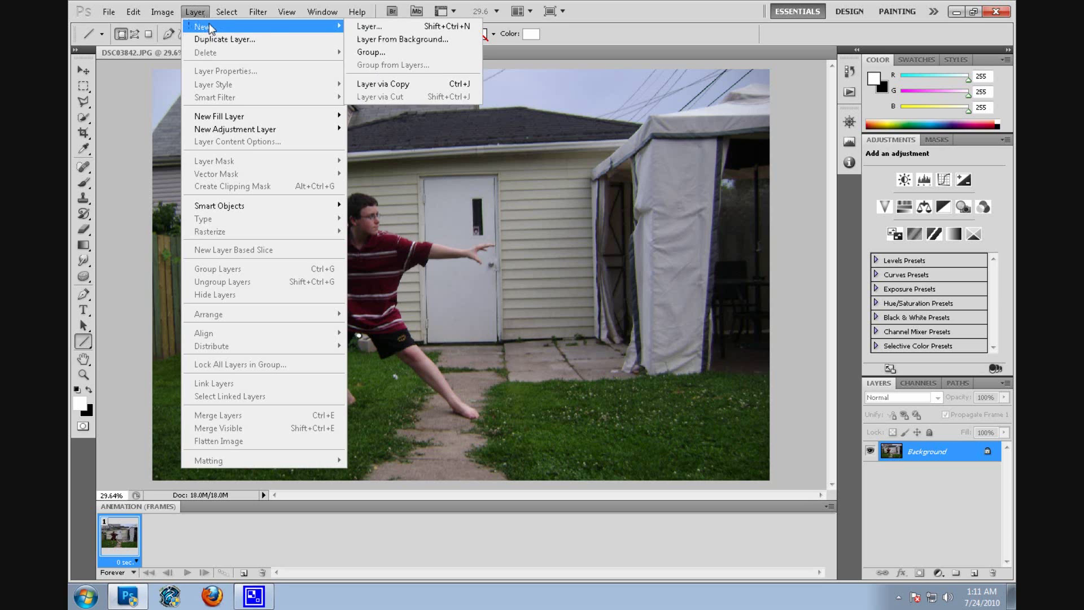
pyautogui.click(362, 27)
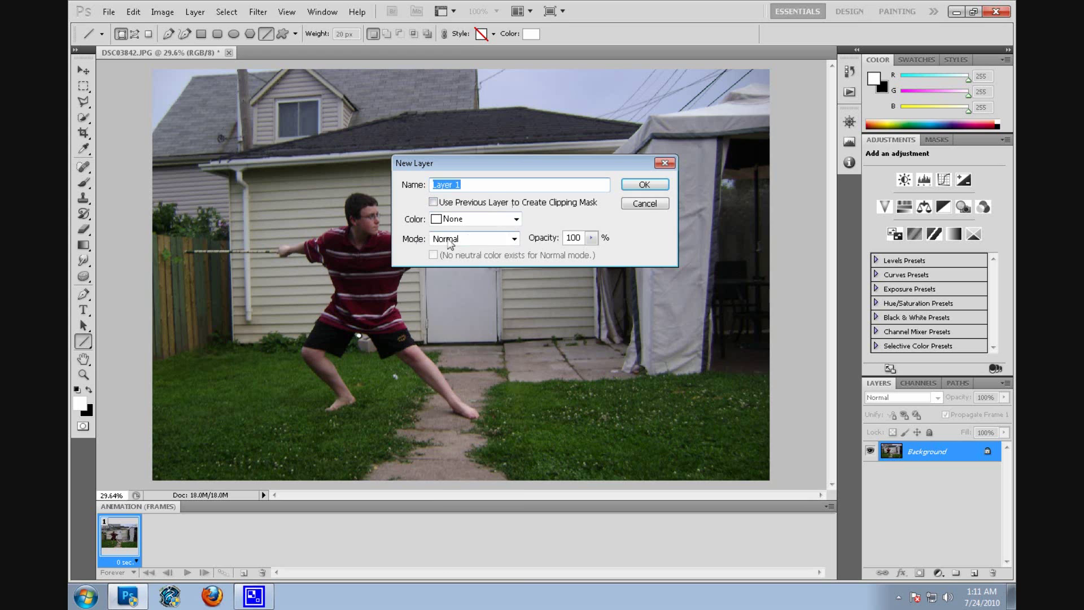
pyautogui.click(510, 240)
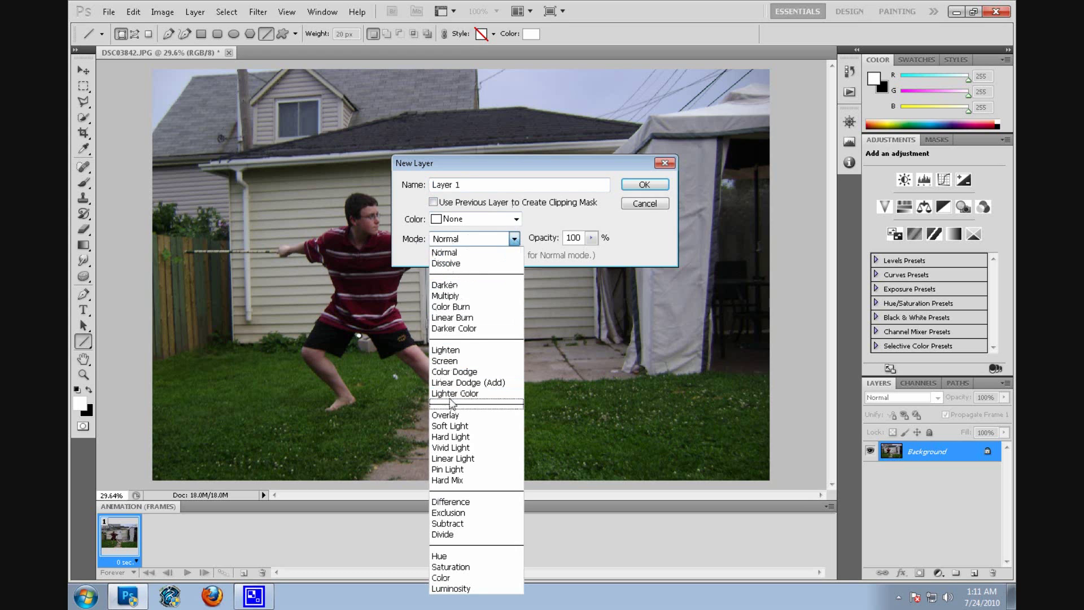
pyautogui.click(446, 361)
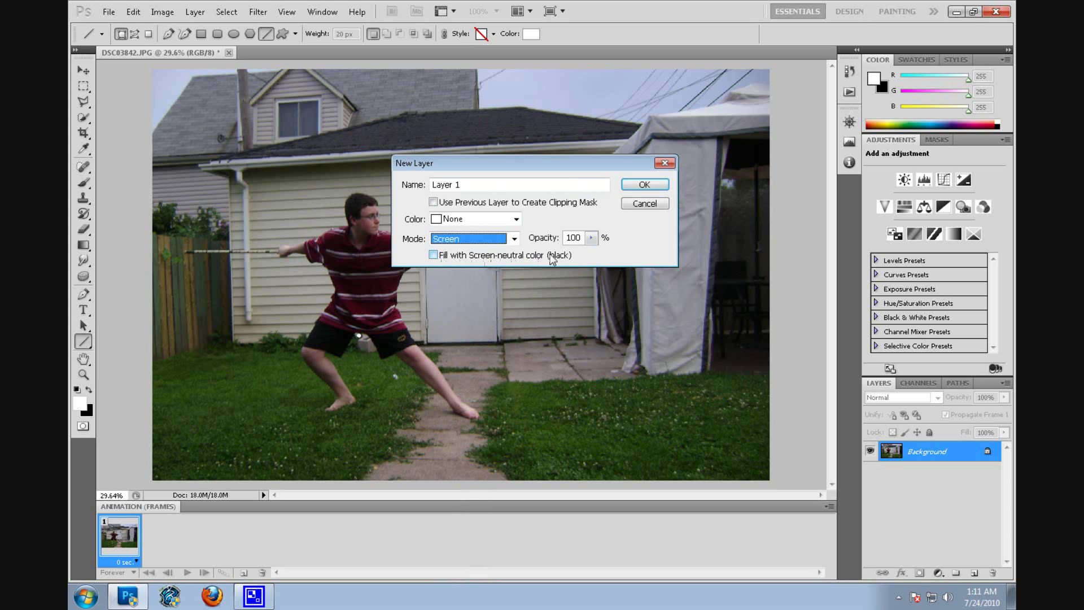
pyautogui.click(433, 254)
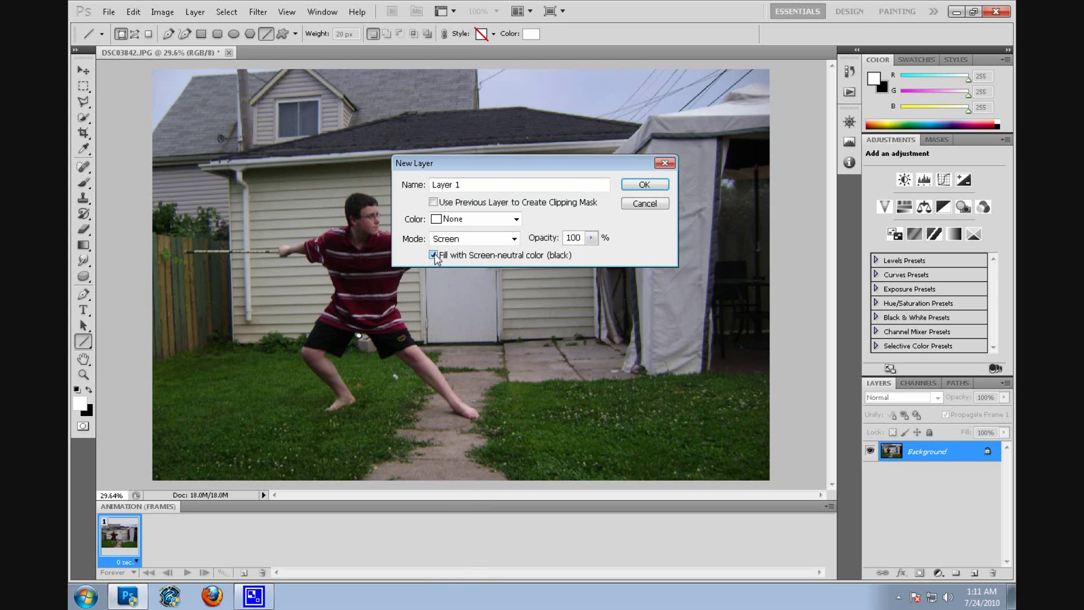
pyautogui.click(645, 187)
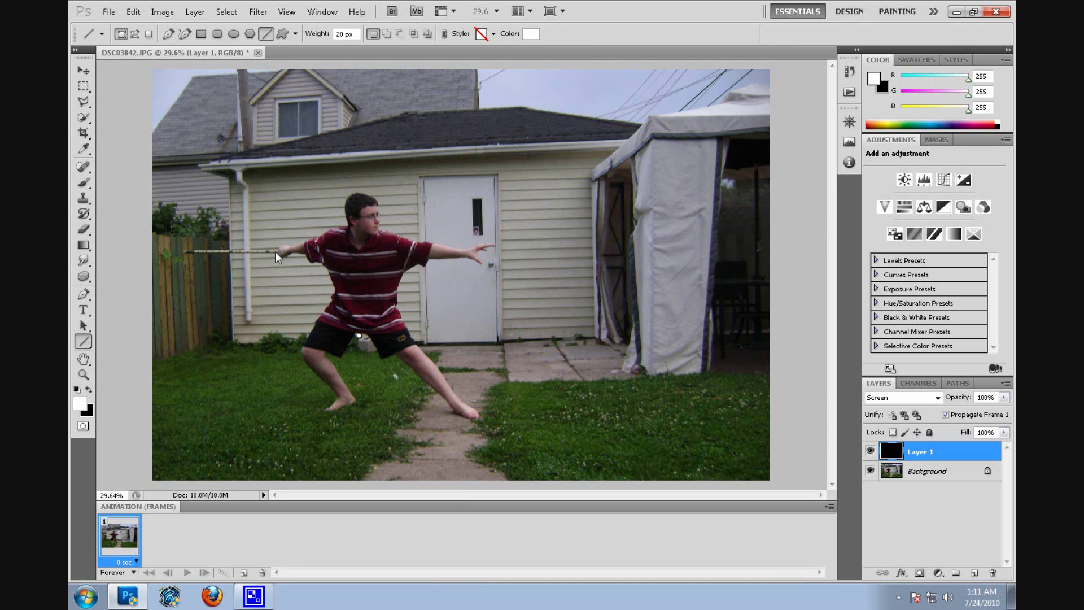
# - Draw a white line from the man's hand to the fence and rasterize Shape 1
pyautogui.moveTo(227, 253); pyautogui.dragTo(166, 253)
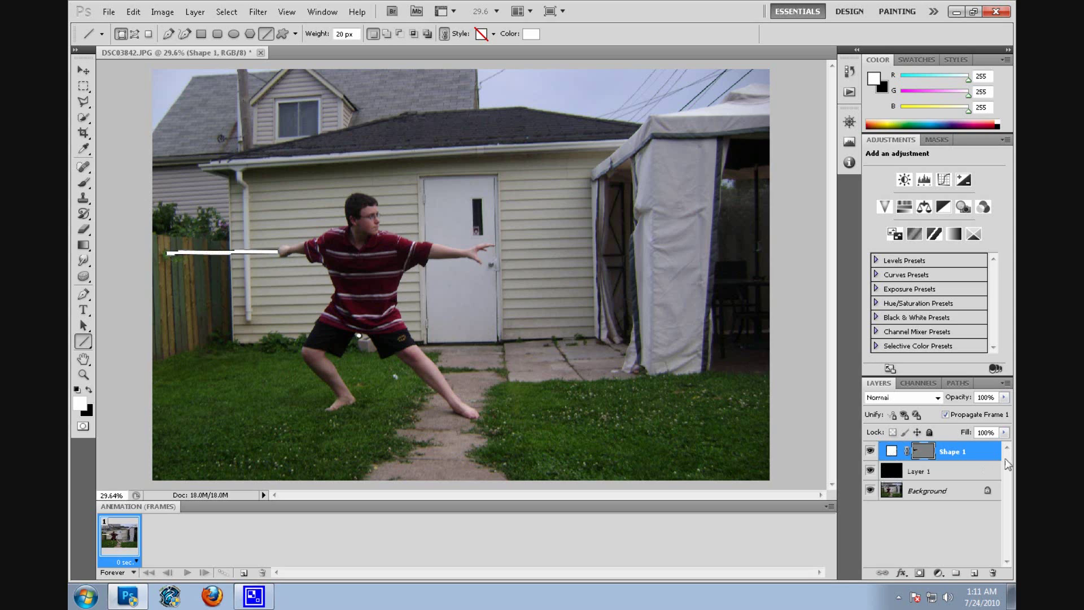
pyautogui.rightClick(928, 455)
pyautogui.rightClick(957, 450)
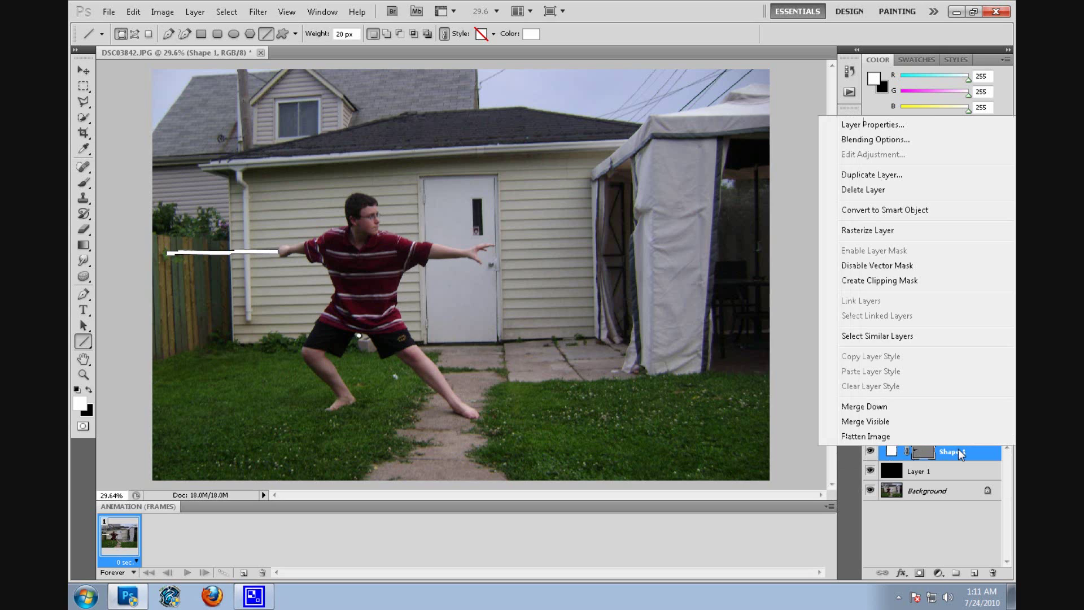
pyautogui.click(885, 236)
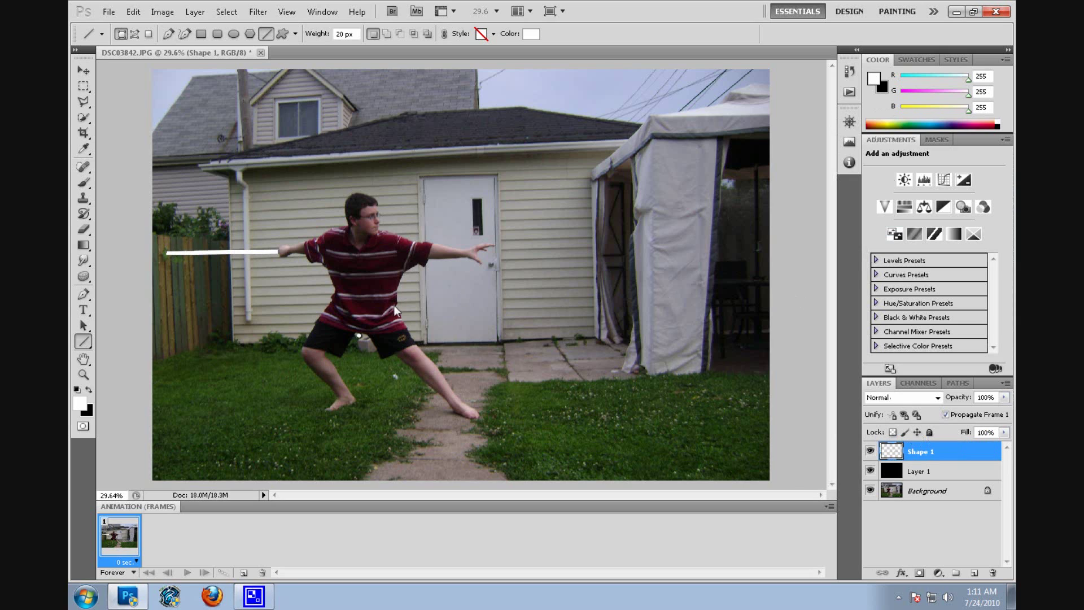
pyautogui.click(84, 183)
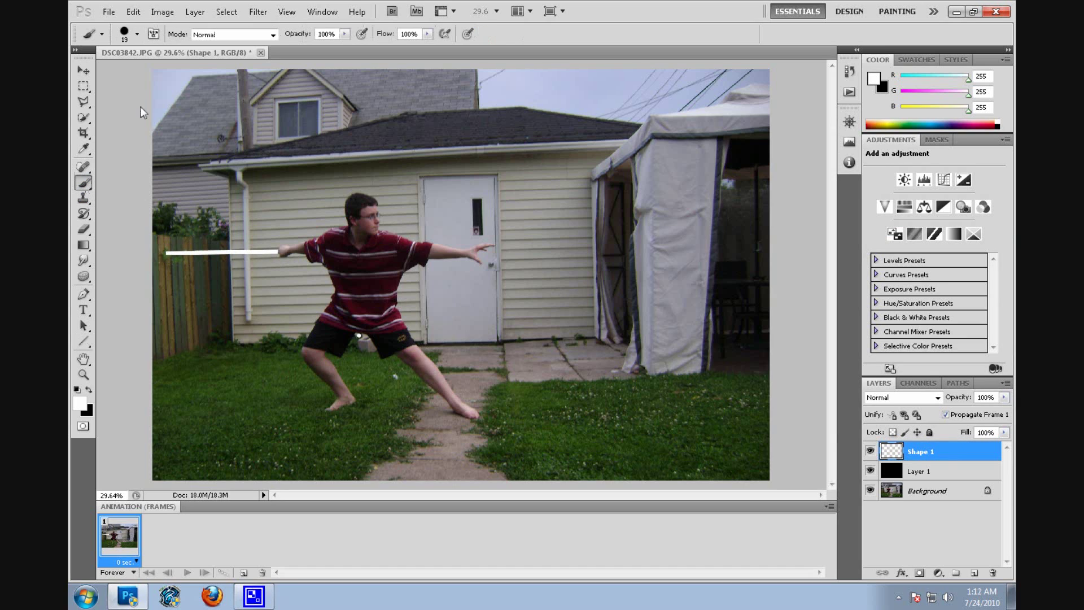
pyautogui.click(136, 35)
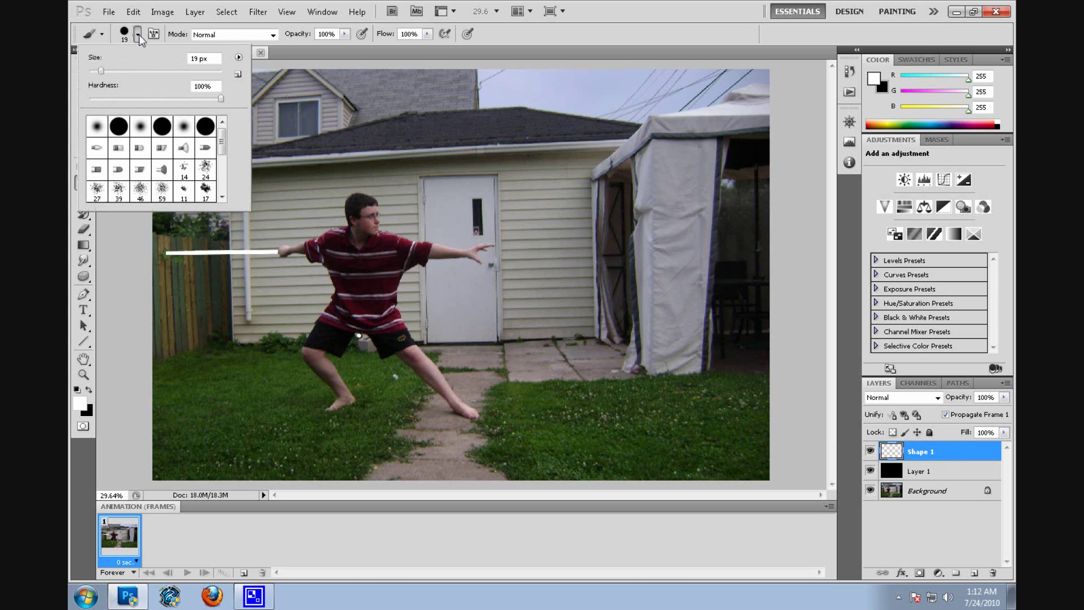
pyautogui.click(139, 36)
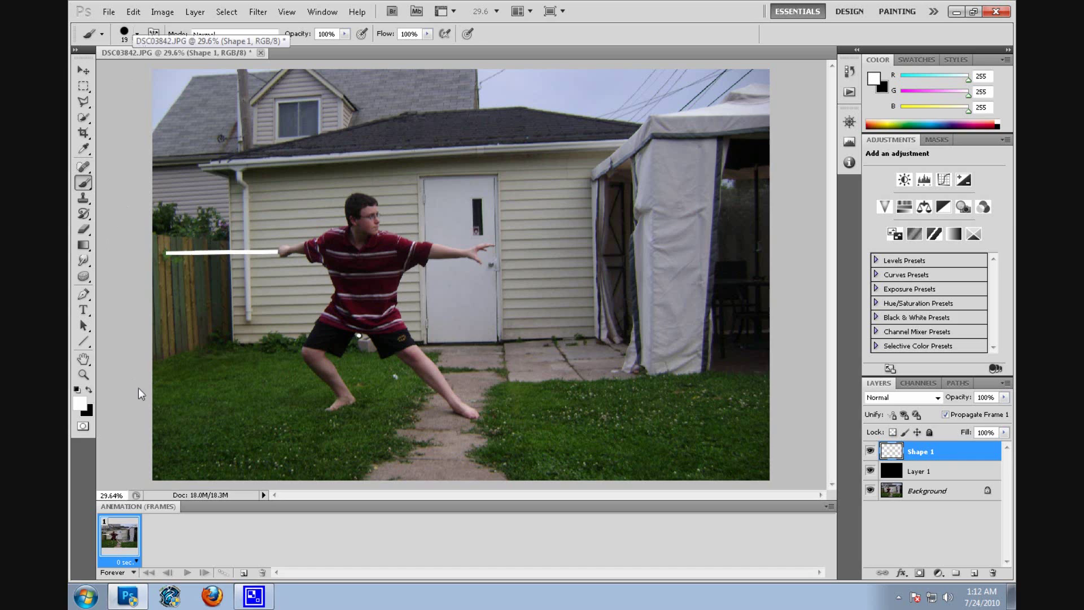
pyautogui.click(83, 375)
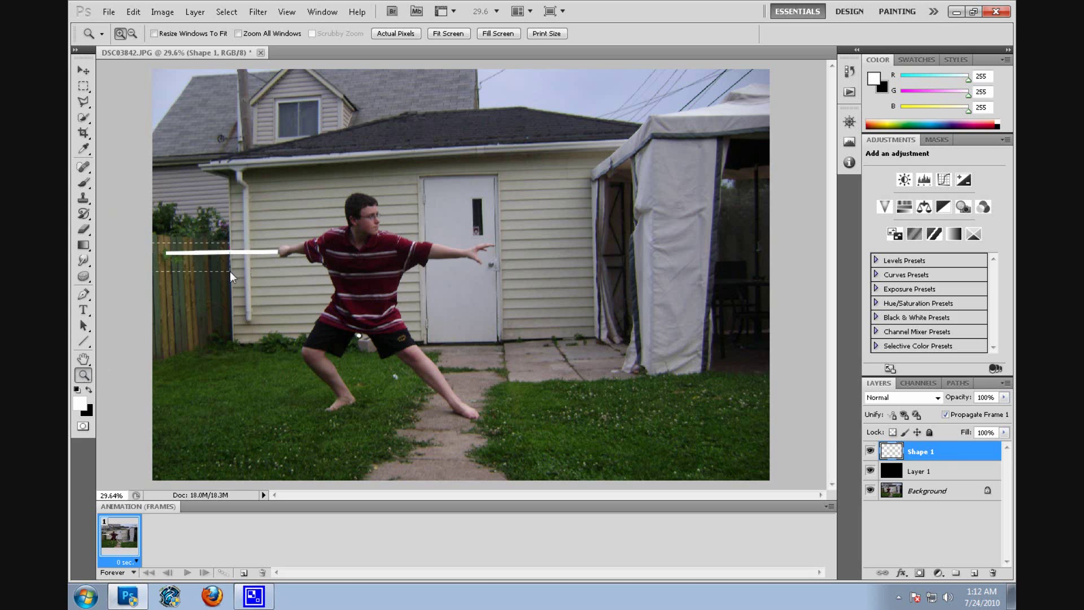
# - Round the bar's left tip at the fence with a brush dab, then fit the photo on screen
pyautogui.moveTo(152, 242); pyautogui.dragTo(229, 271)
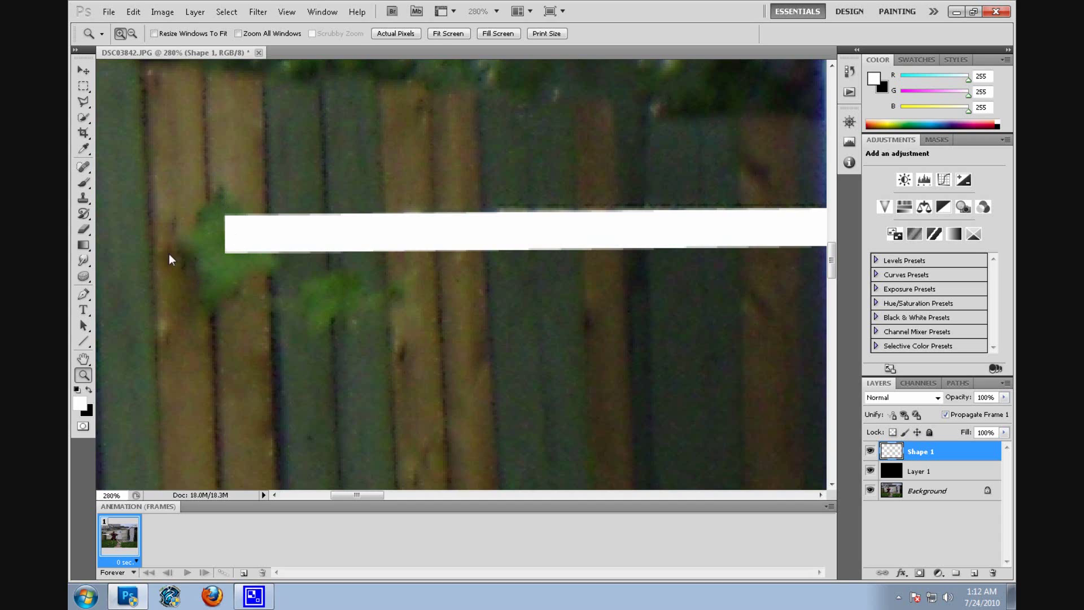
pyautogui.press('b')
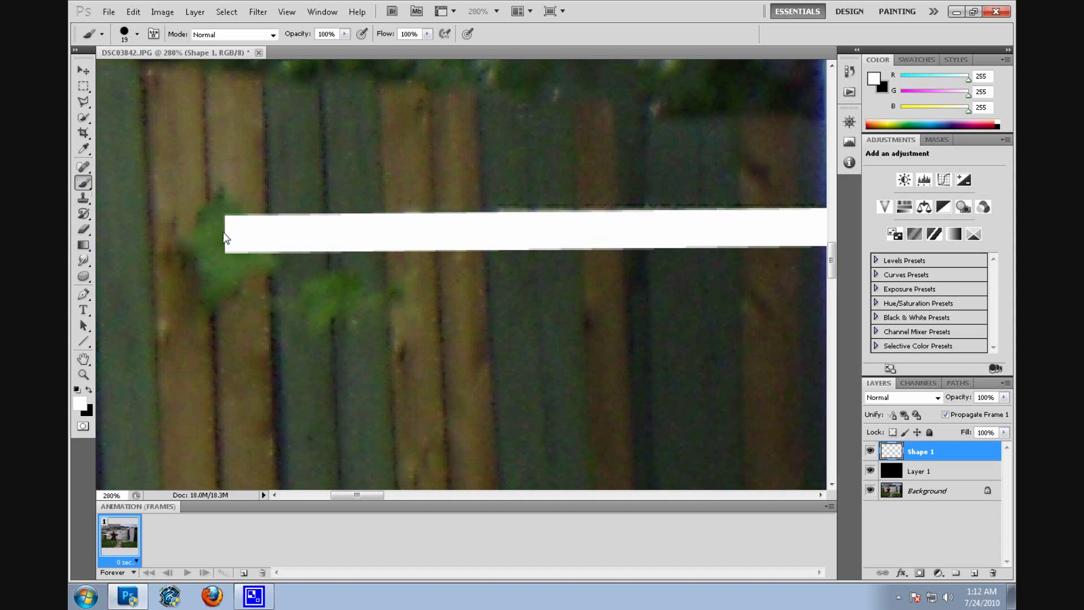
pyautogui.click(226, 233)
pyautogui.click(83, 374)
pyautogui.rightClick(304, 294)
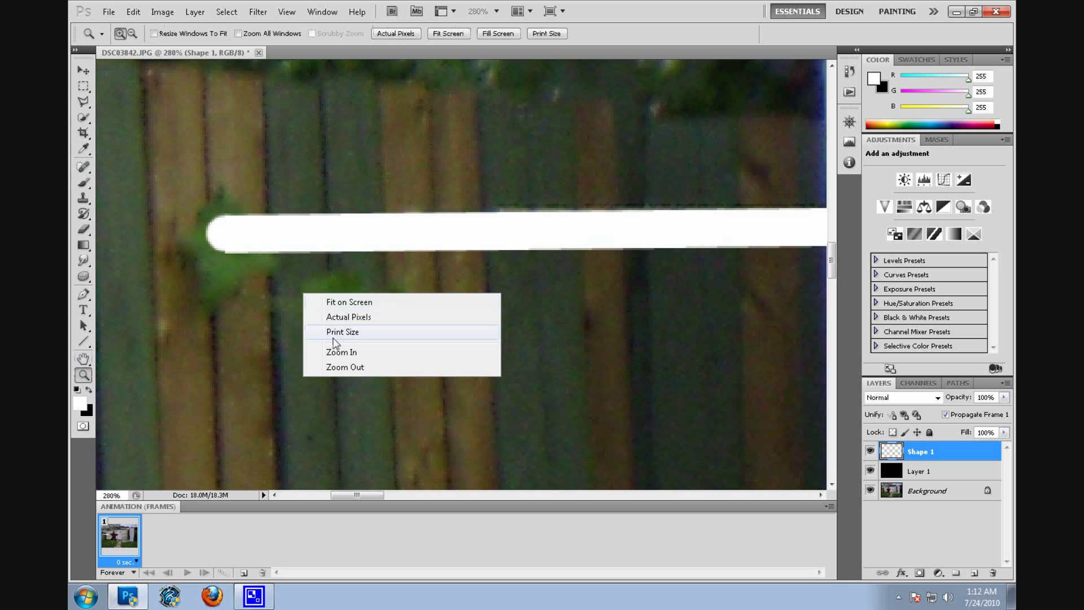
pyautogui.click(341, 305)
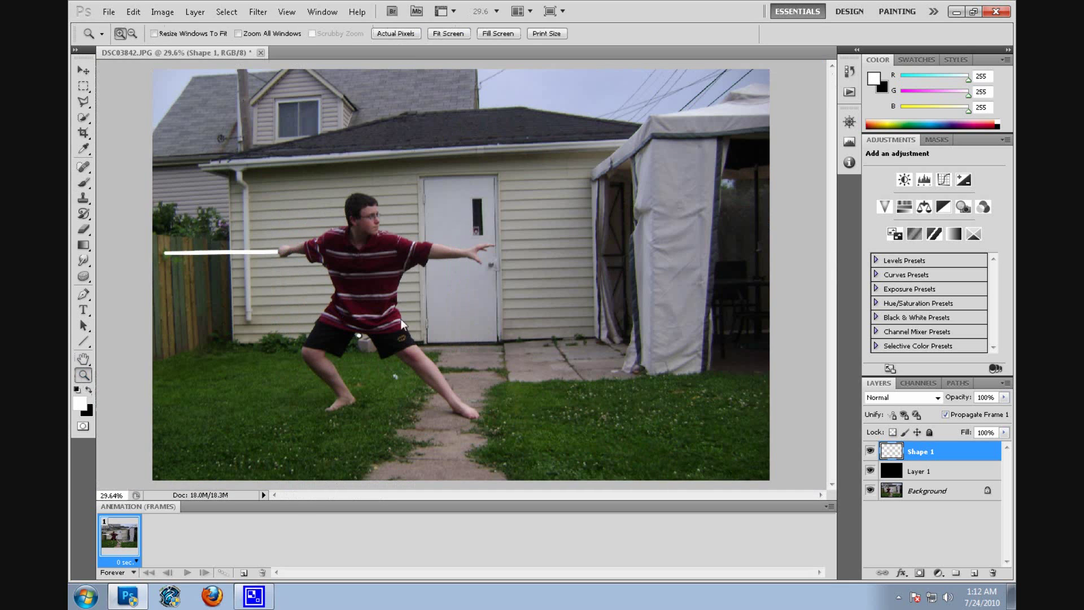
# - Merge Shape 1 down into Layer 1 and make Layer 1 copies 1–3
pyautogui.rightClick(944, 454)
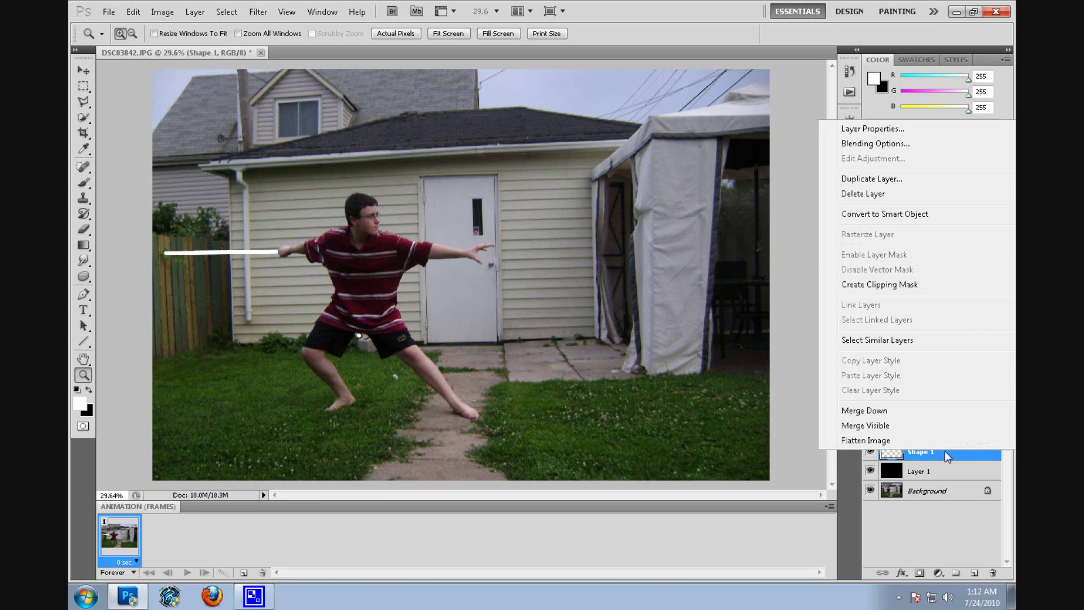
pyautogui.click(904, 409)
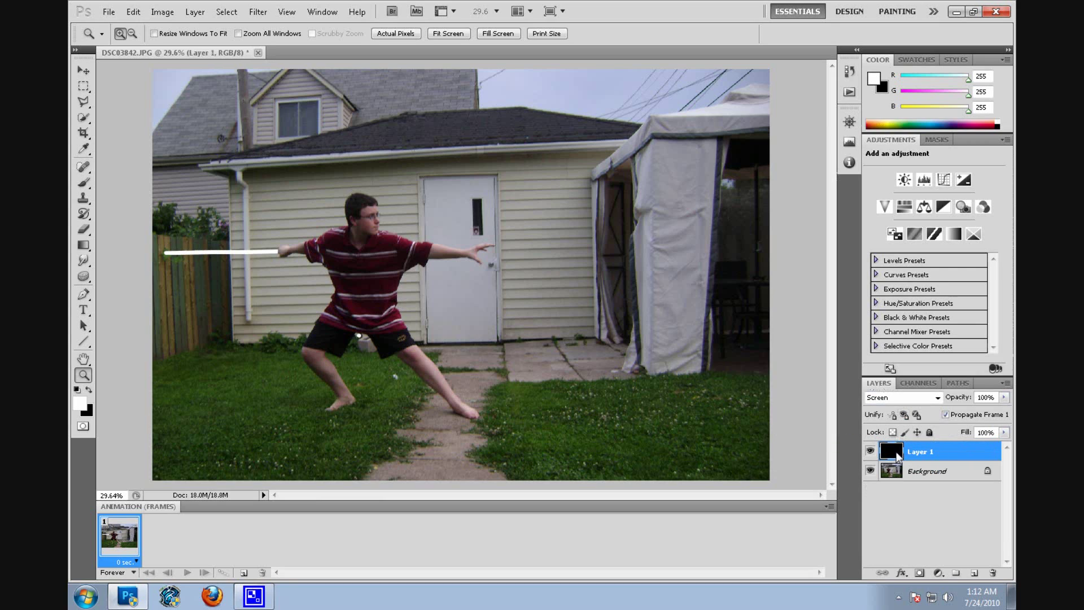
pyautogui.rightClick(930, 451)
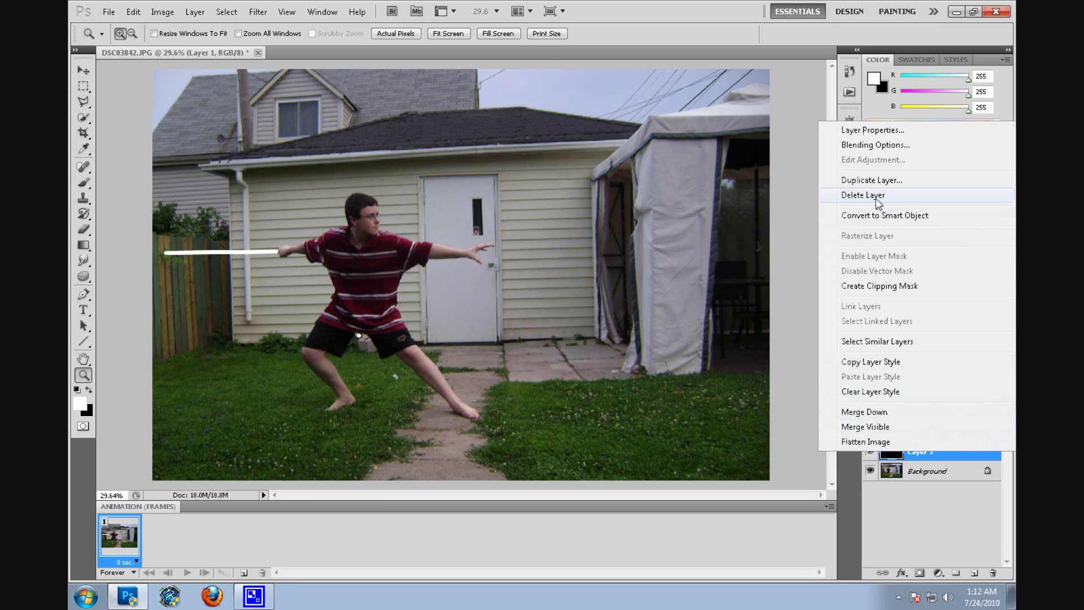
pyautogui.click(869, 181)
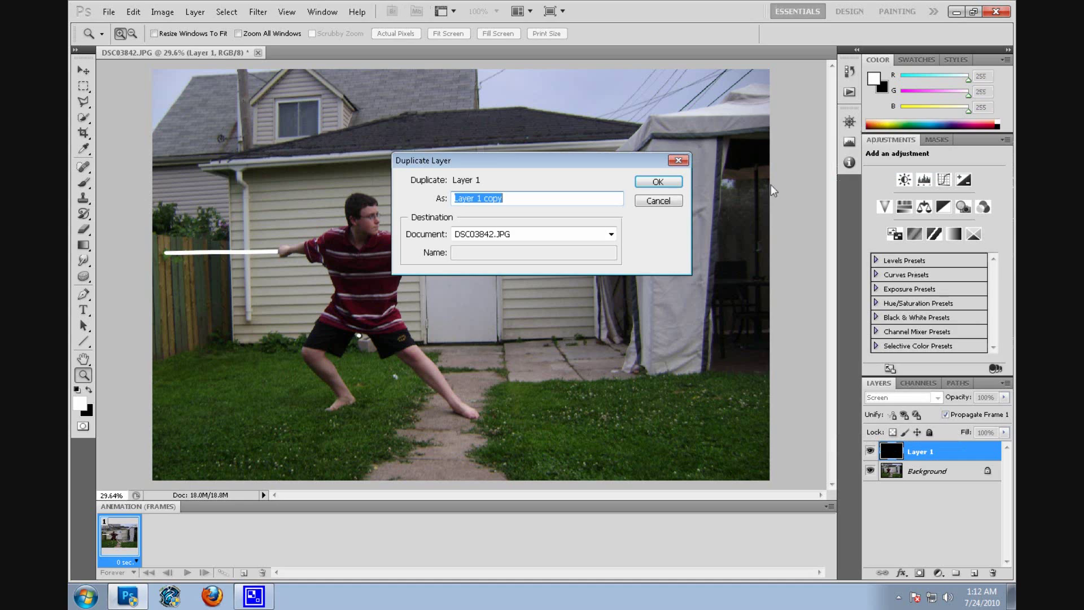
pyautogui.click(658, 181)
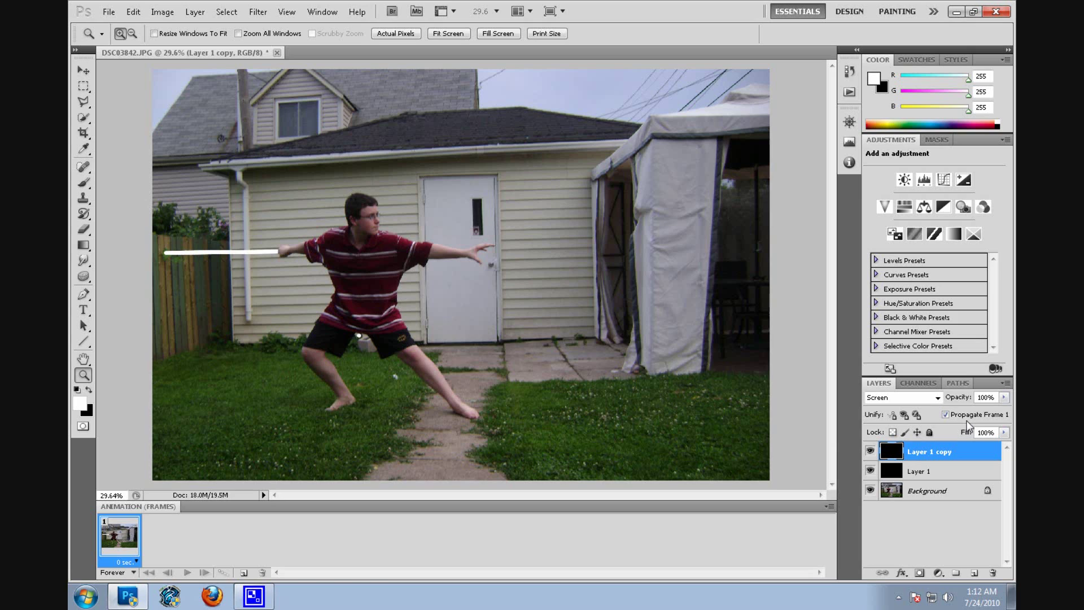
pyautogui.hotkey('ctrl', 'j')
pyautogui.hotkey('ctrl', 'j')
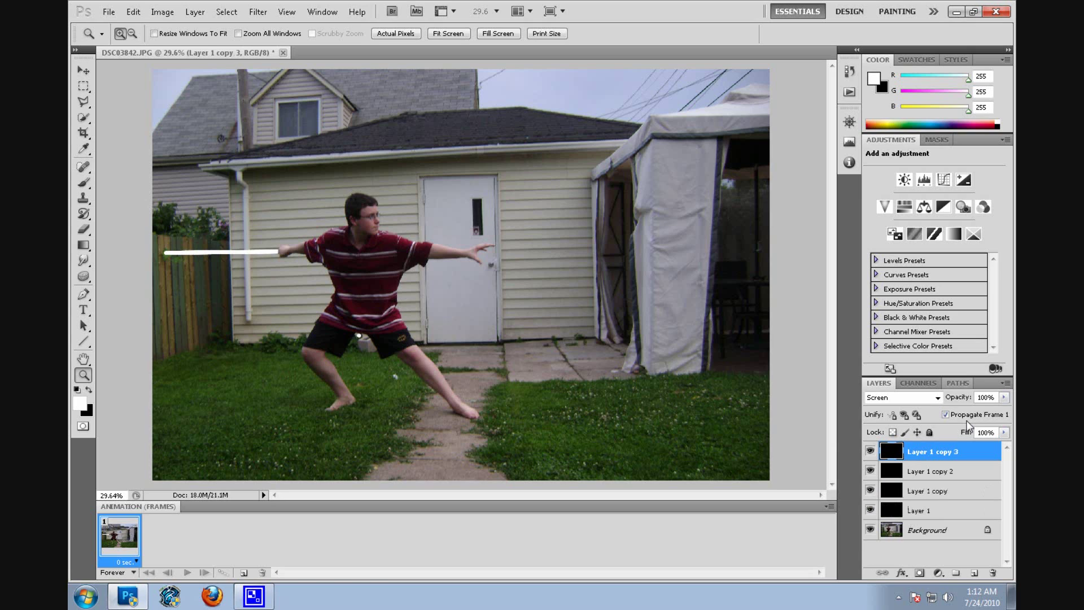
# - Apply a 7.4-pixel Gaussian blur to Layer 1 copy
pyautogui.click(255, 13)
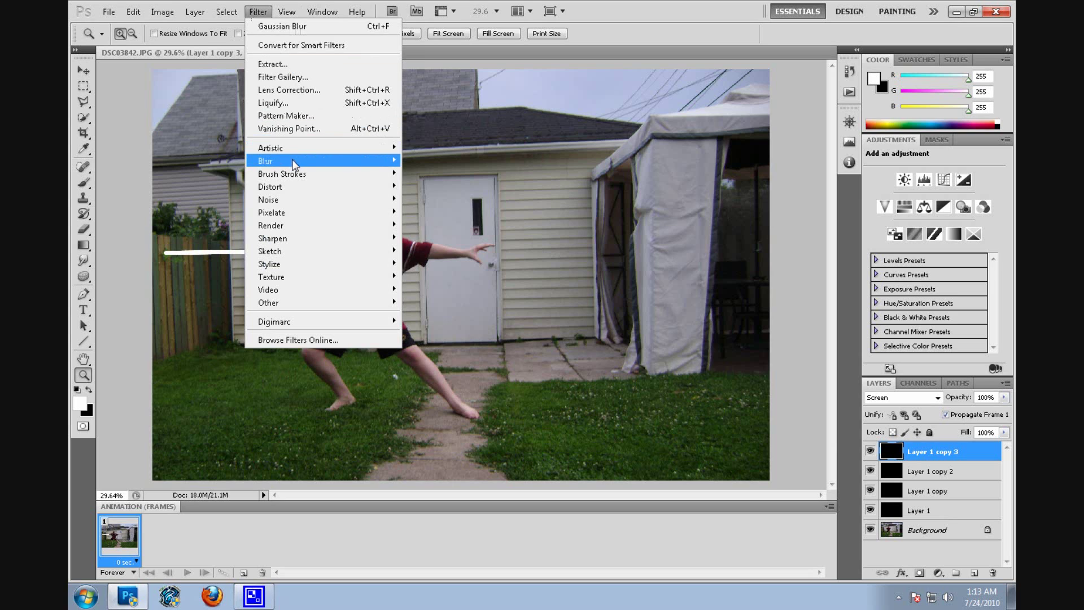
pyautogui.moveTo(280, 161)
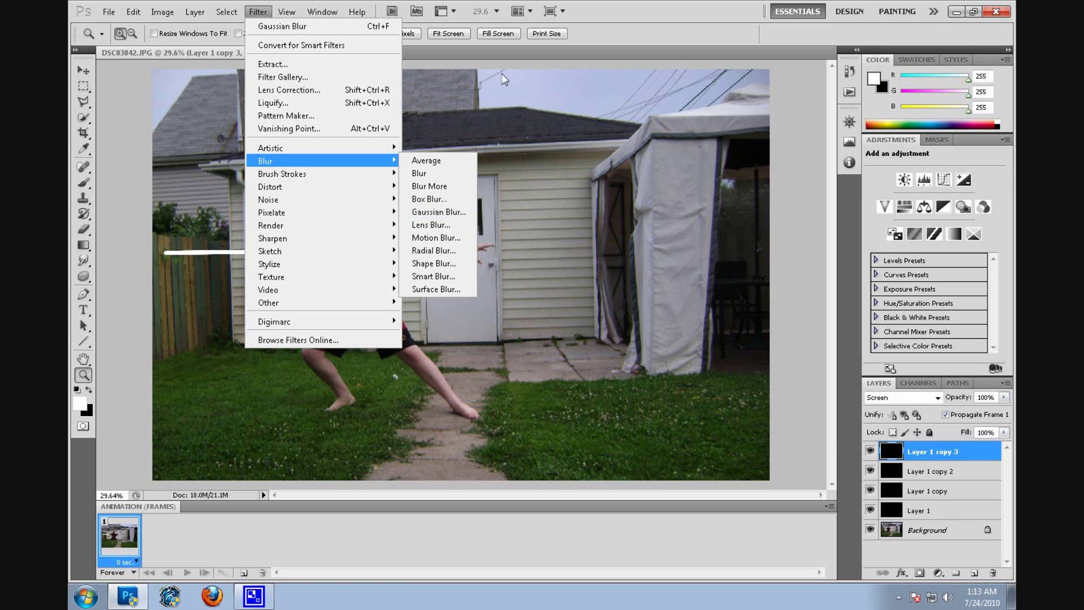
pyautogui.press('Escape')
pyautogui.press('Escape')
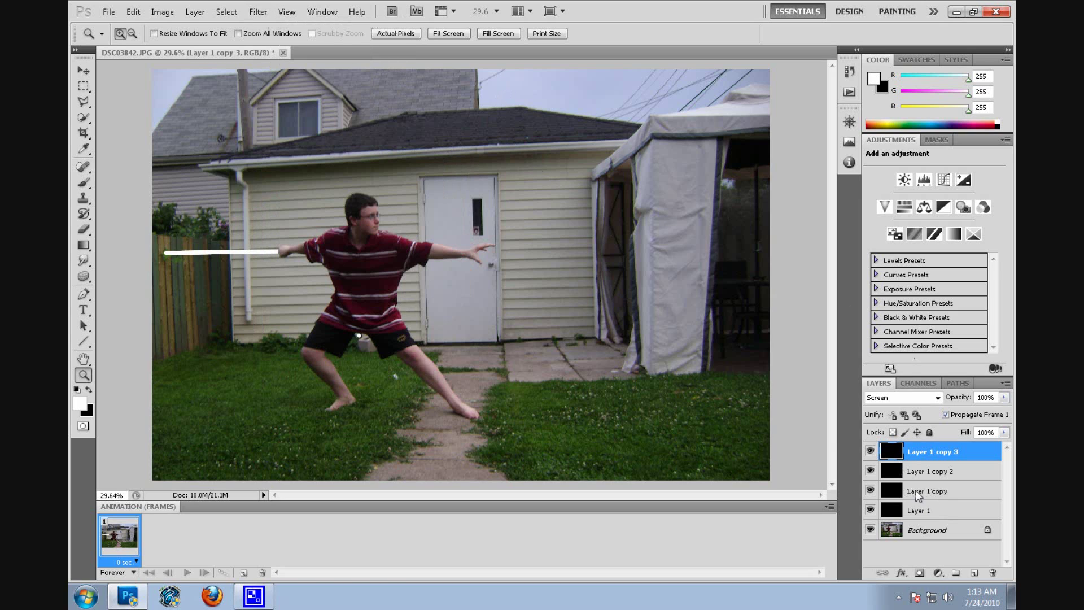
pyautogui.click(942, 491)
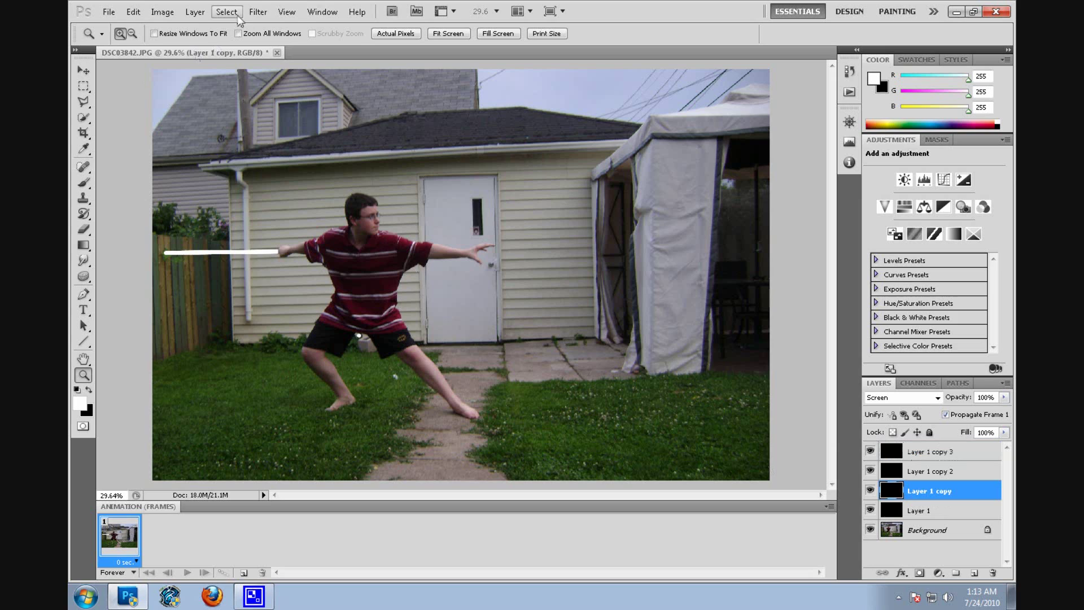
pyautogui.click(255, 14)
pyautogui.moveTo(322, 161)
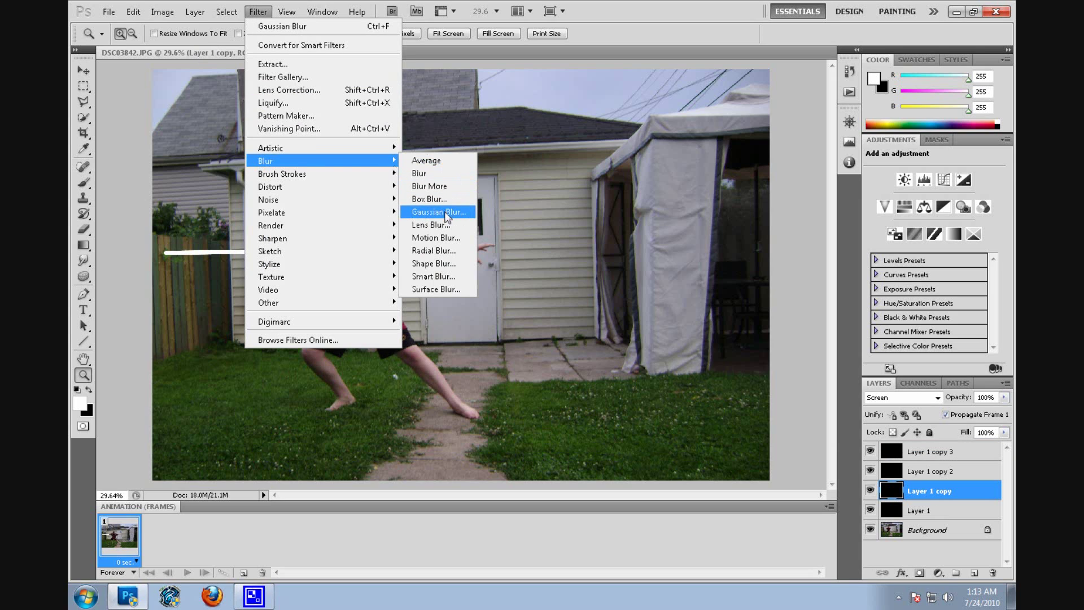
pyautogui.click(447, 214)
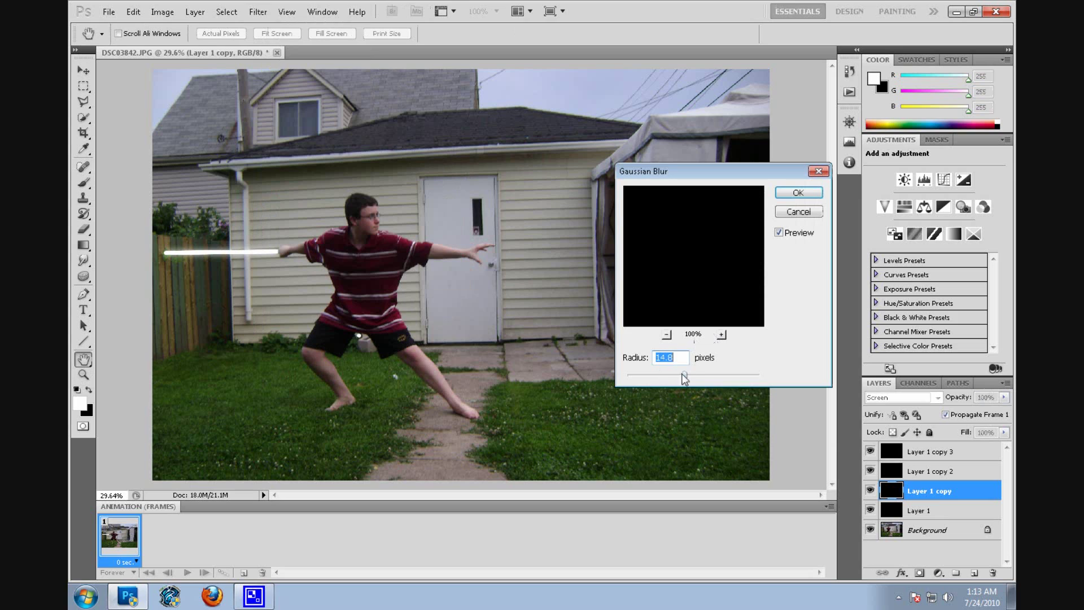
pyautogui.moveTo(684, 376); pyautogui.dragTo(691, 378)
pyautogui.moveTo(672, 376); pyautogui.dragTo(671, 375)
pyautogui.click(798, 192)
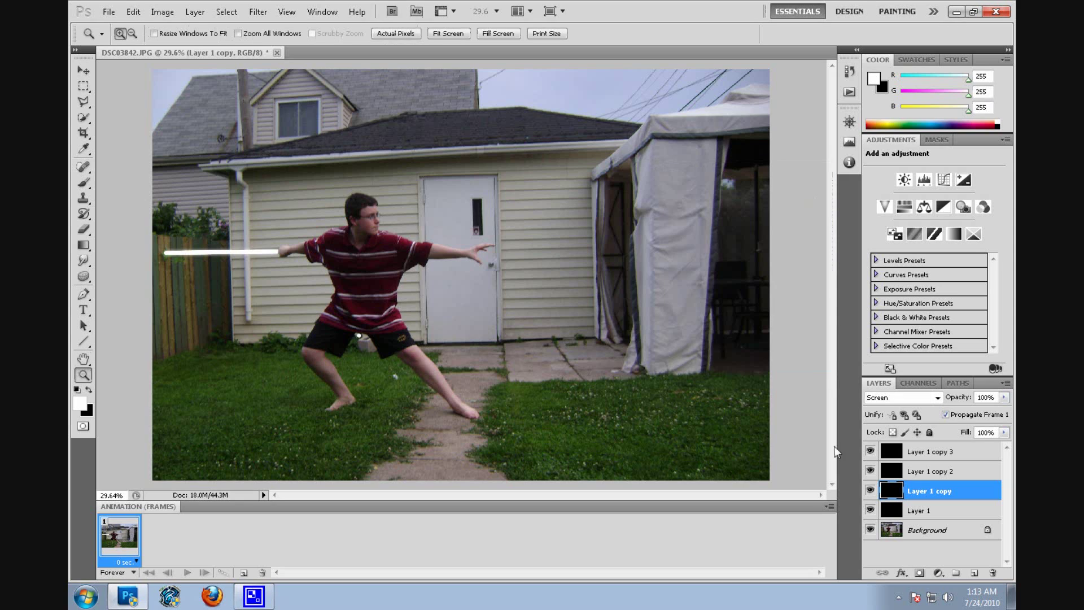
# - Give Layer 1 copy 2 a 14.8-pixel Gaussian blur
pyautogui.click(954, 473)
pyautogui.click(258, 12)
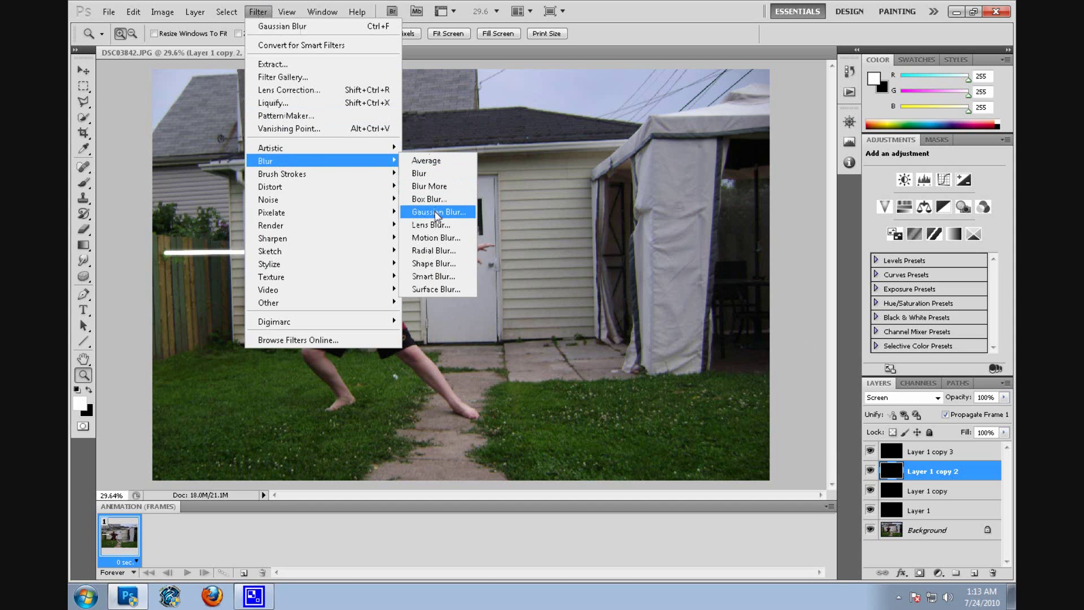
pyautogui.click(435, 212)
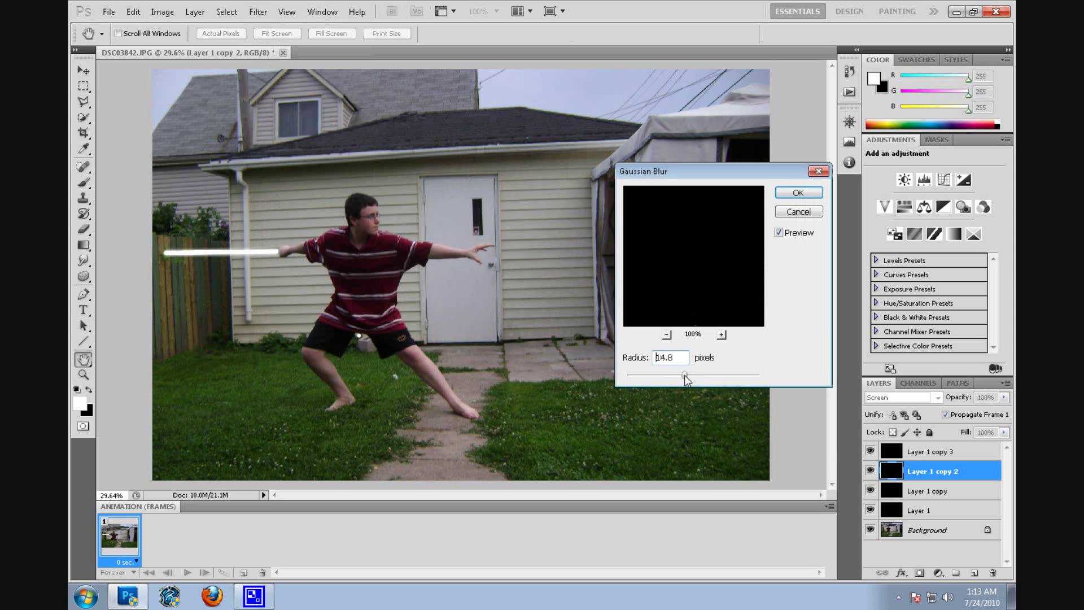
pyautogui.click(796, 193)
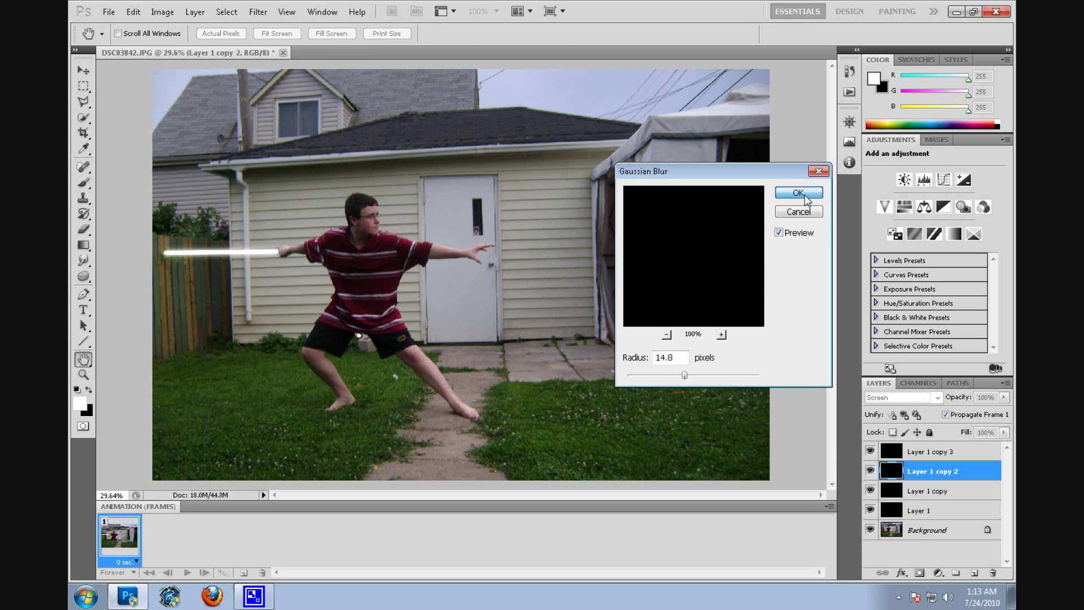
# - Give Layer 1 copy 3 a wide 39.2-pixel Gaussian blur
pyautogui.click(942, 452)
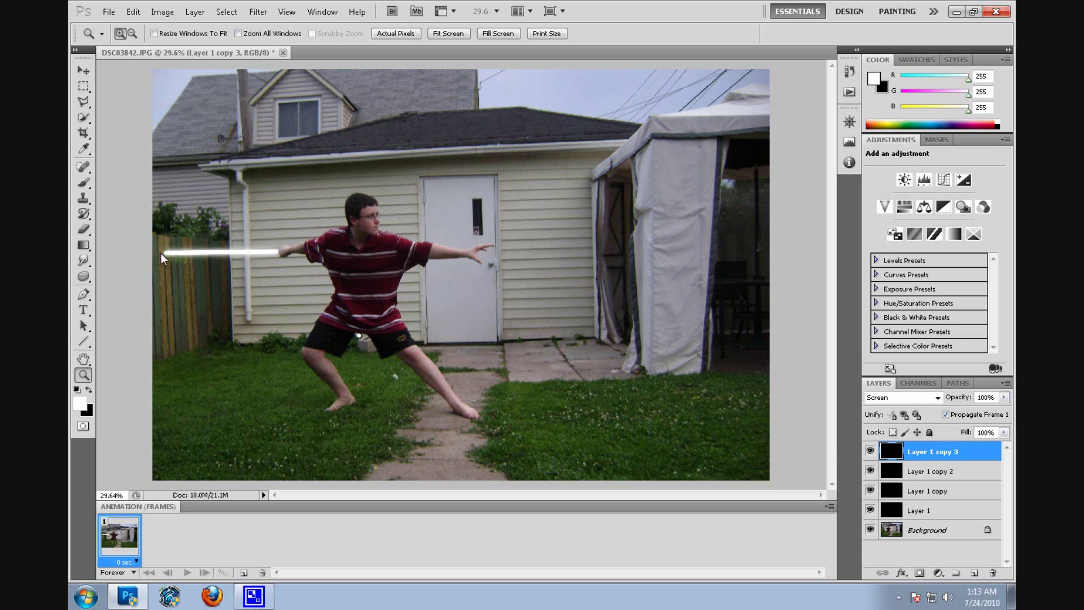
pyautogui.click(257, 11)
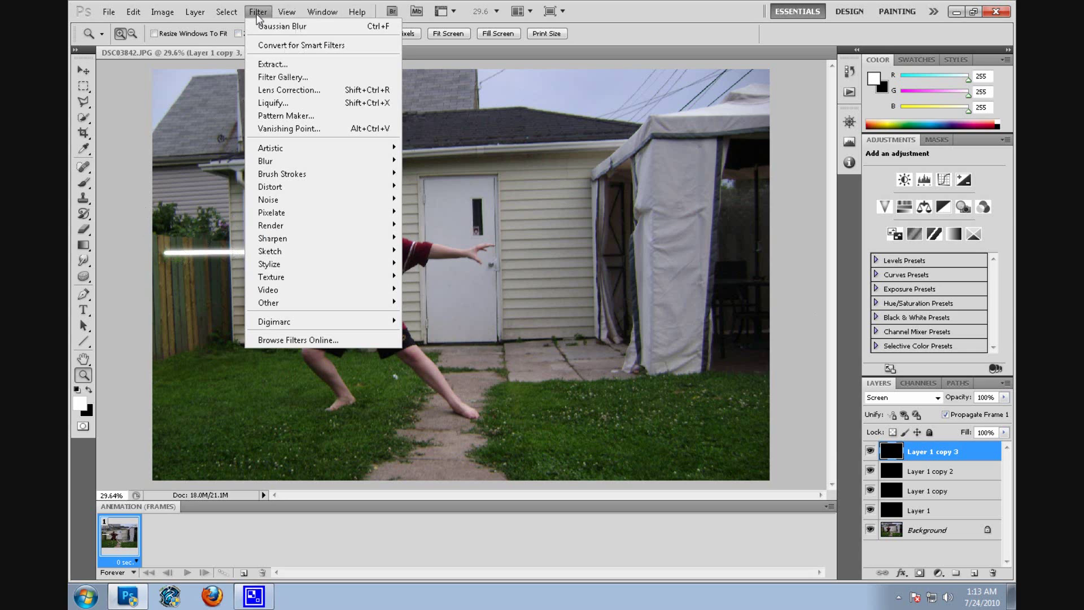
pyautogui.moveTo(322, 161)
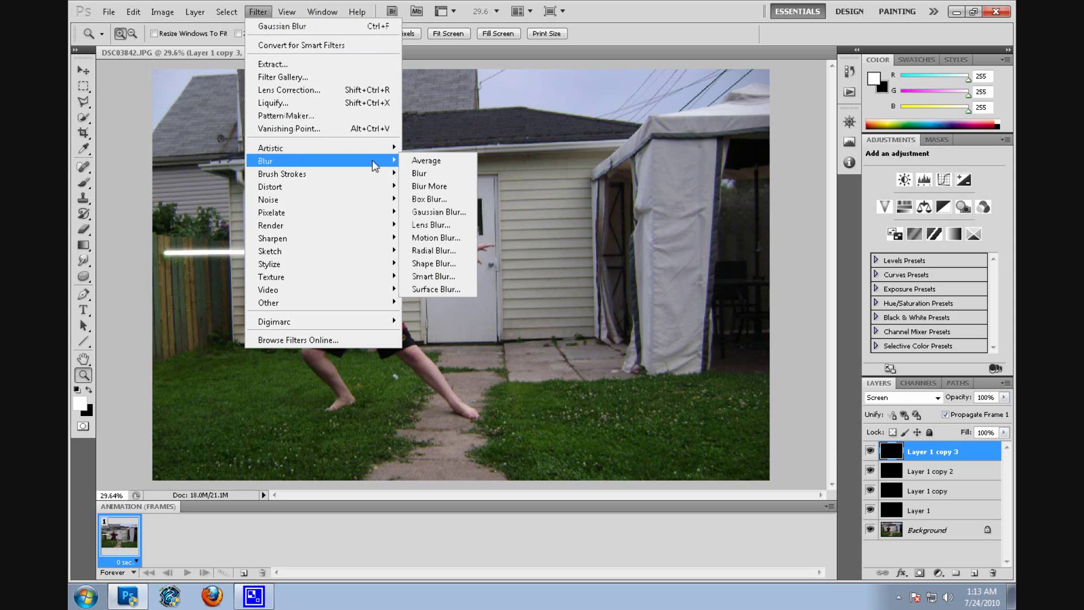
pyautogui.click(453, 213)
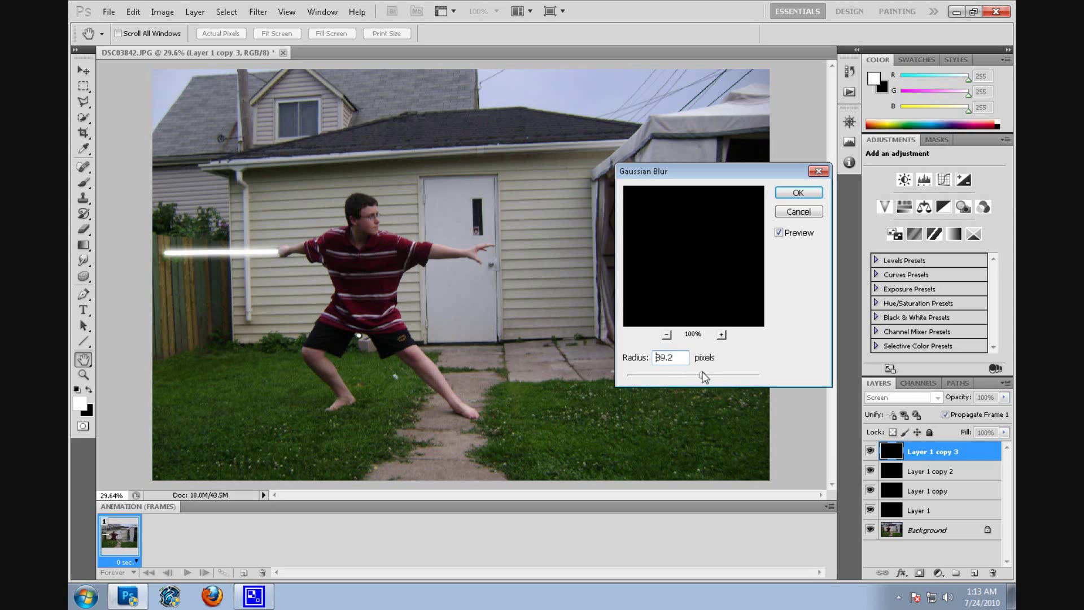
pyautogui.moveTo(703, 377); pyautogui.dragTo(702, 375)
pyautogui.click(797, 193)
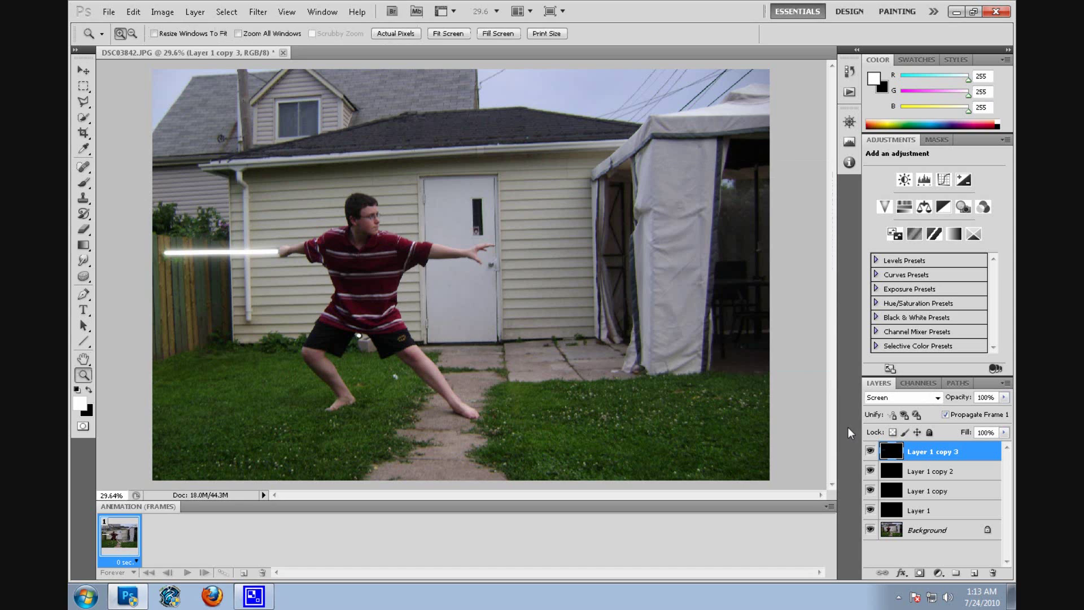
# - Merge Layer 1 copy 3 and the remaining copies down into a single Layer 1
pyautogui.rightClick(914, 456)
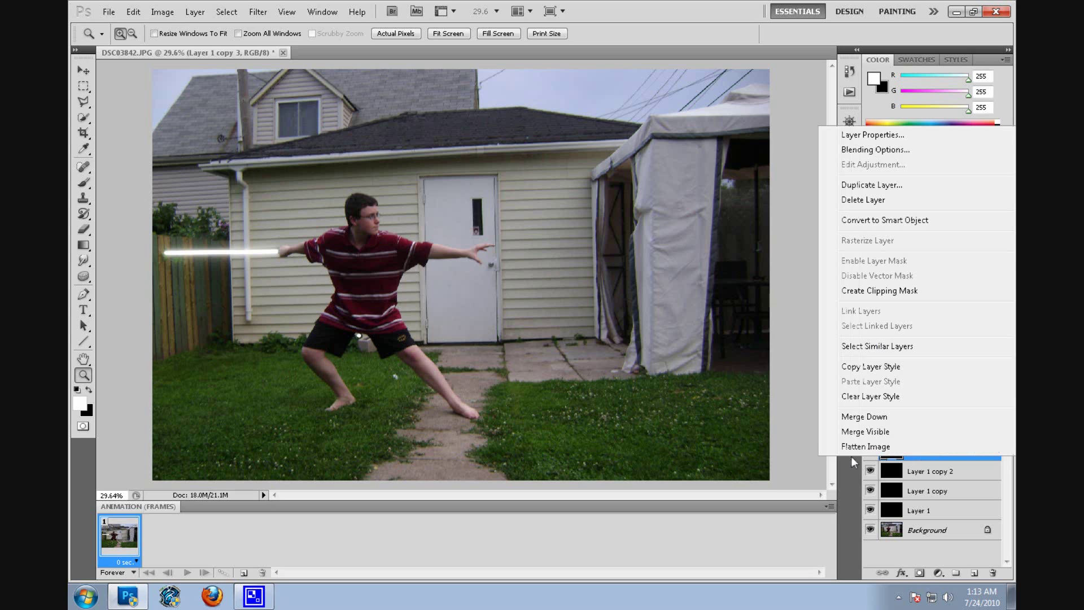
pyautogui.click(872, 418)
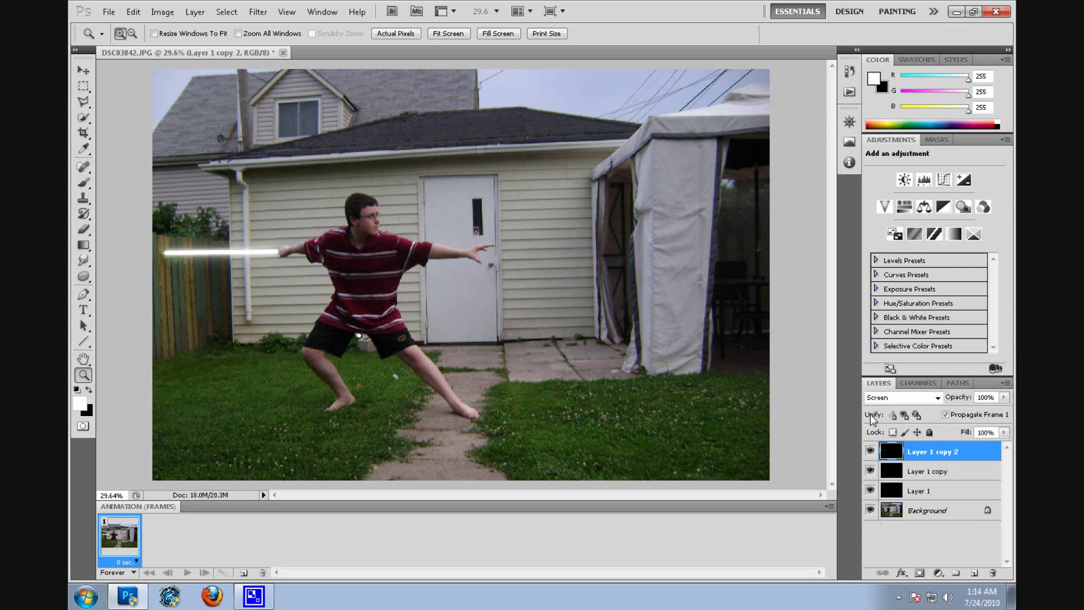
pyautogui.hotkey('ctrl', 'e')
pyautogui.hotkey('ctrl', 'e')
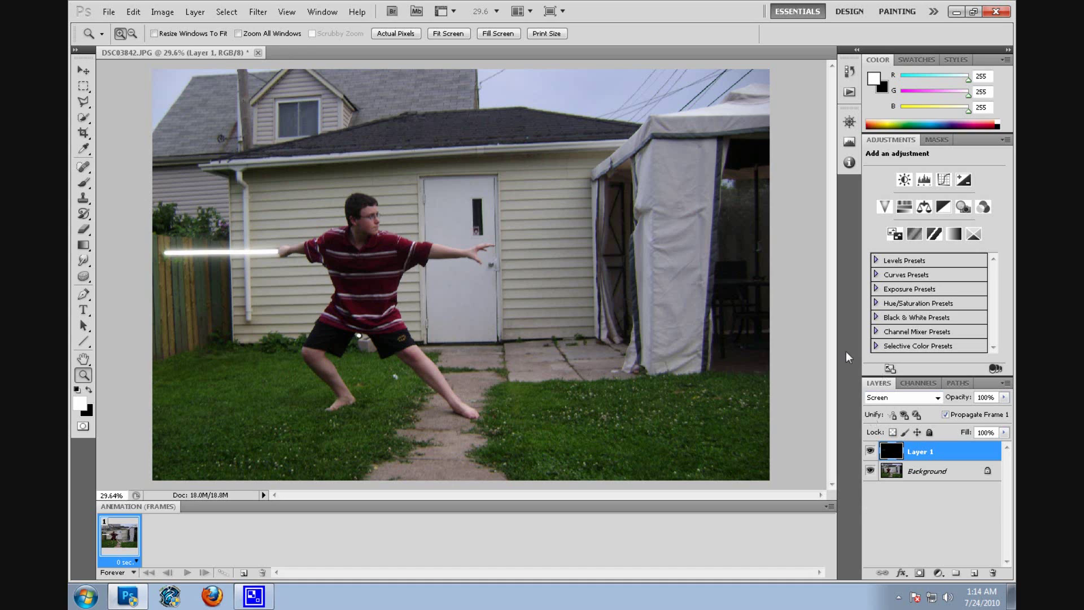
pyautogui.click(162, 12)
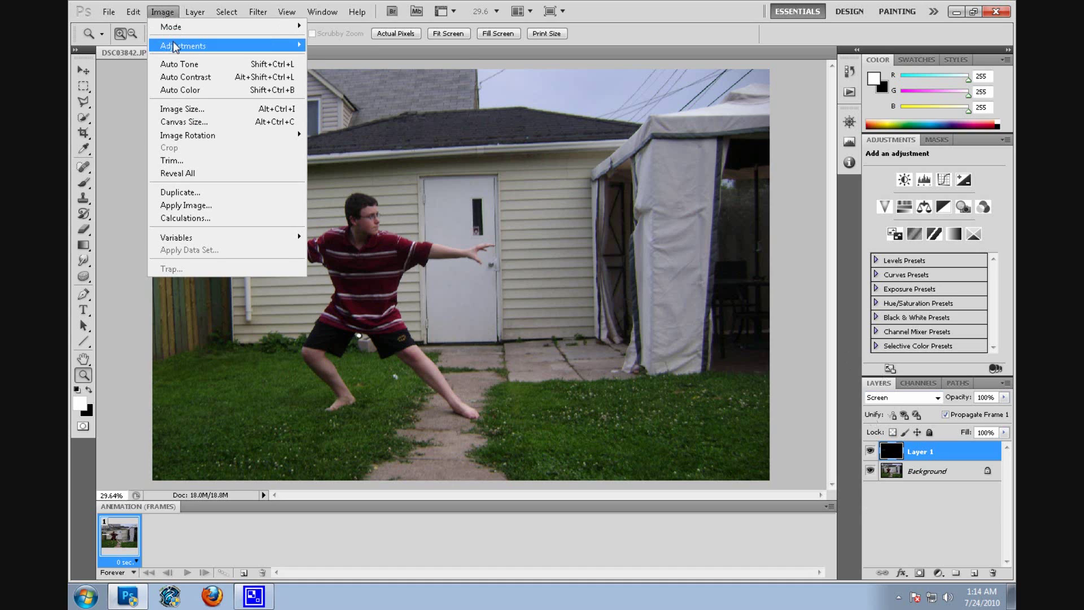
pyautogui.moveTo(182, 45)
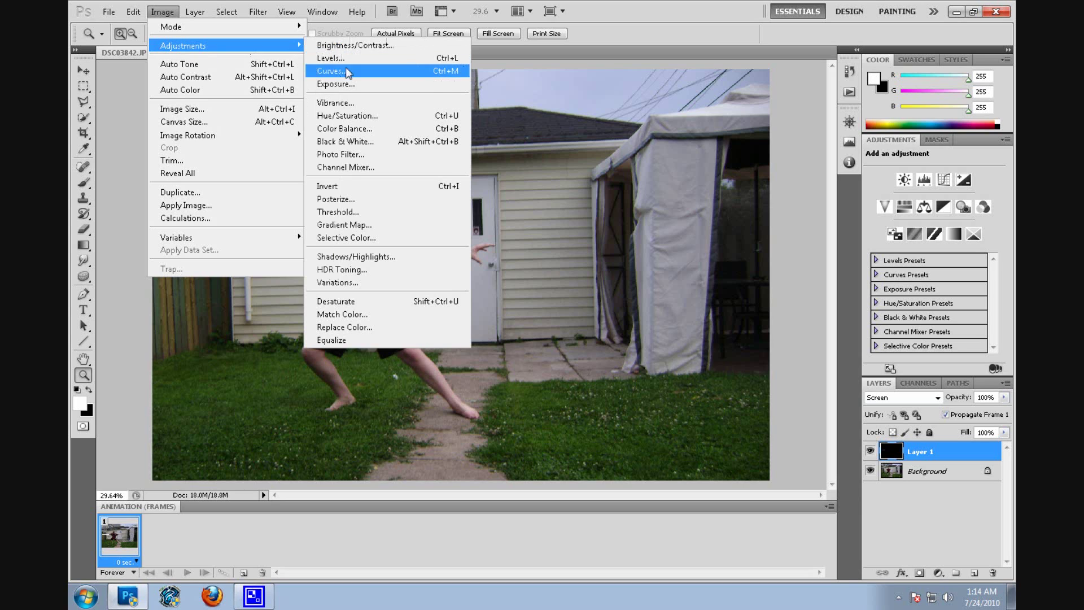
# - Color-balance the blade: midtones Cyan -100 and Blue +60, highlights Cyan -100
pyautogui.click(352, 130)
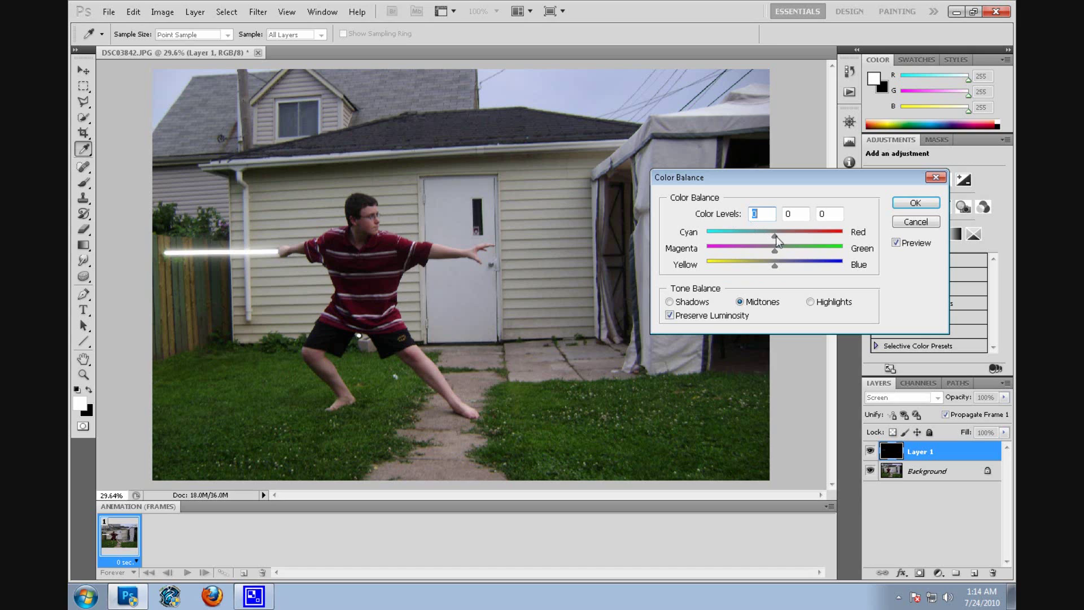
pyautogui.moveTo(775, 238); pyautogui.dragTo(700, 238)
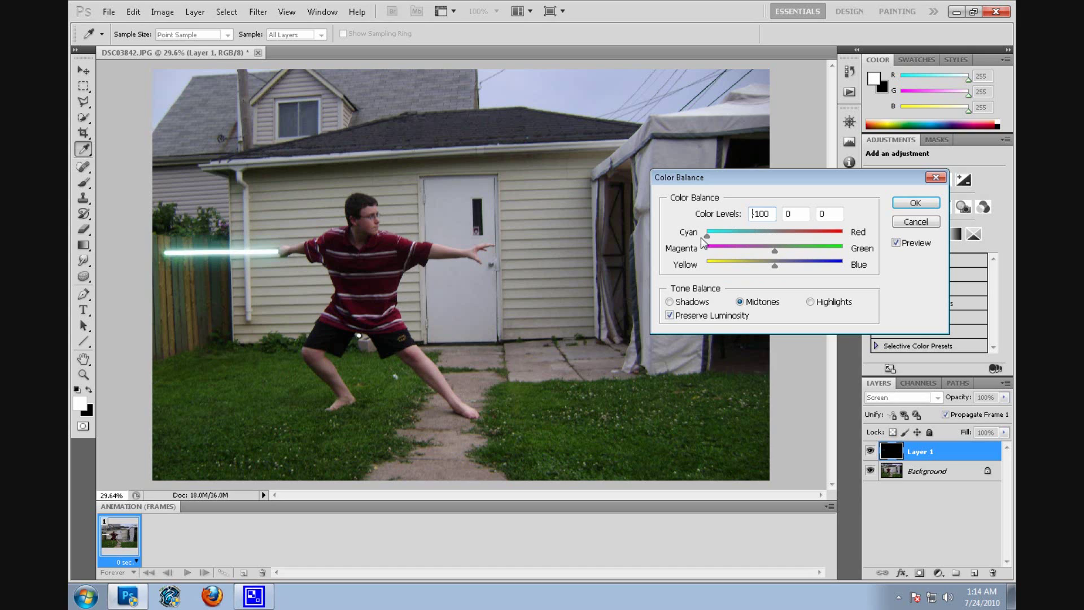
pyautogui.moveTo(774, 265); pyautogui.dragTo(811, 266)
pyautogui.click(810, 301)
pyautogui.click(772, 236)
pyautogui.moveTo(772, 236); pyautogui.dragTo(700, 242)
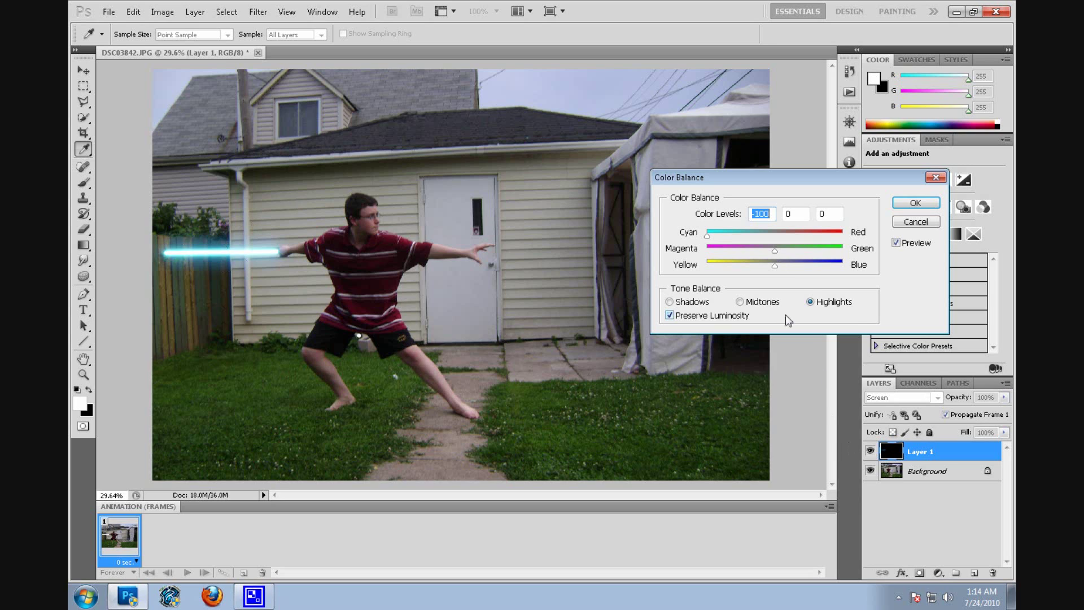
pyautogui.click(741, 302)
pyautogui.moveTo(822, 264); pyautogui.dragTo(815, 265)
pyautogui.click(815, 265)
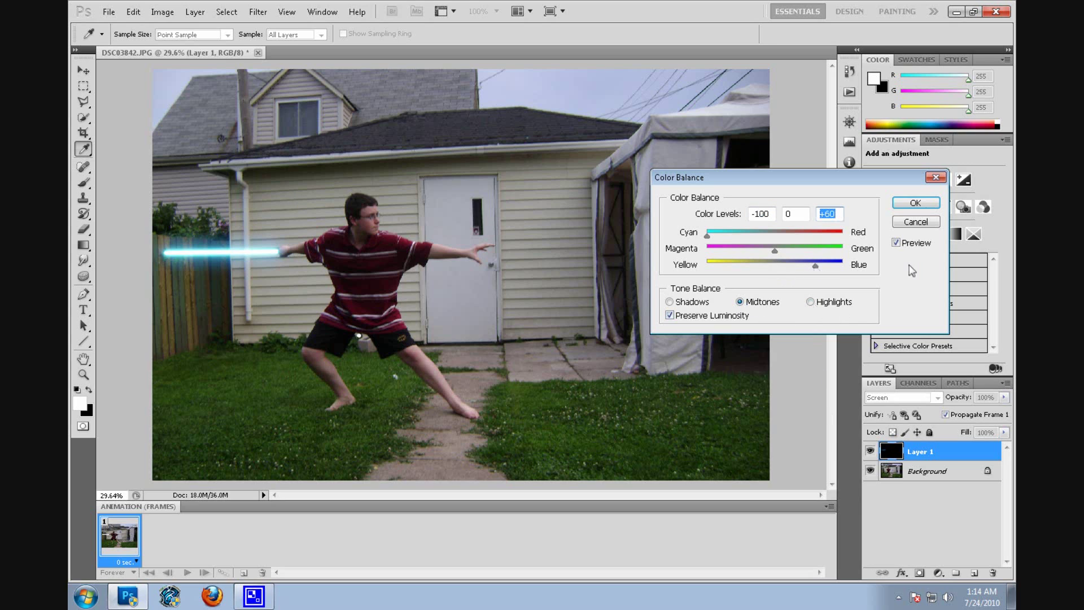
pyautogui.click(923, 201)
pyautogui.press('z')
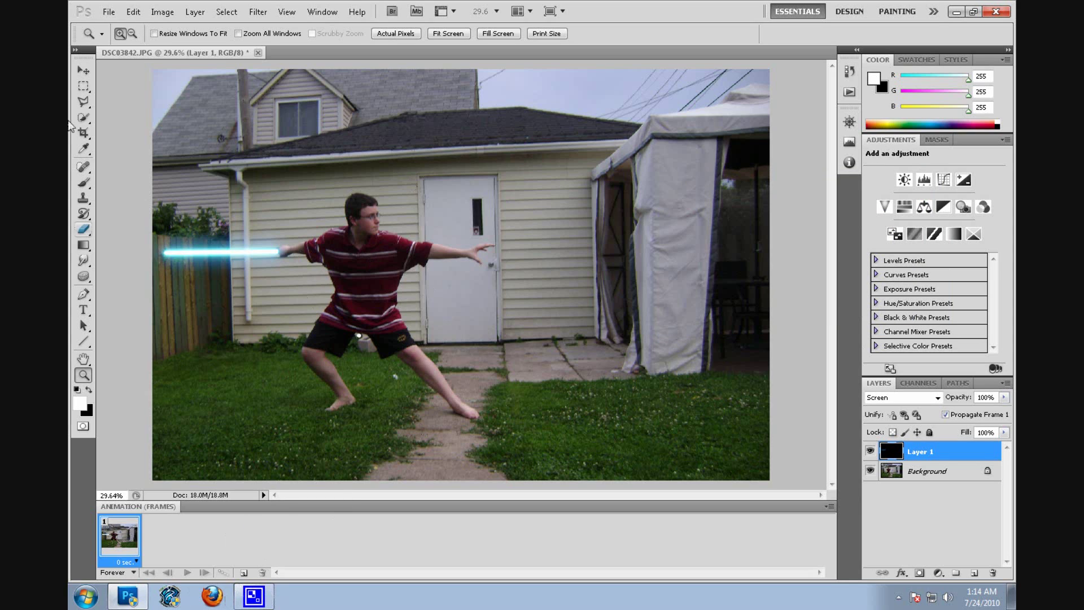
# - Open the jrf image from the Desktop
pyautogui.click(109, 12)
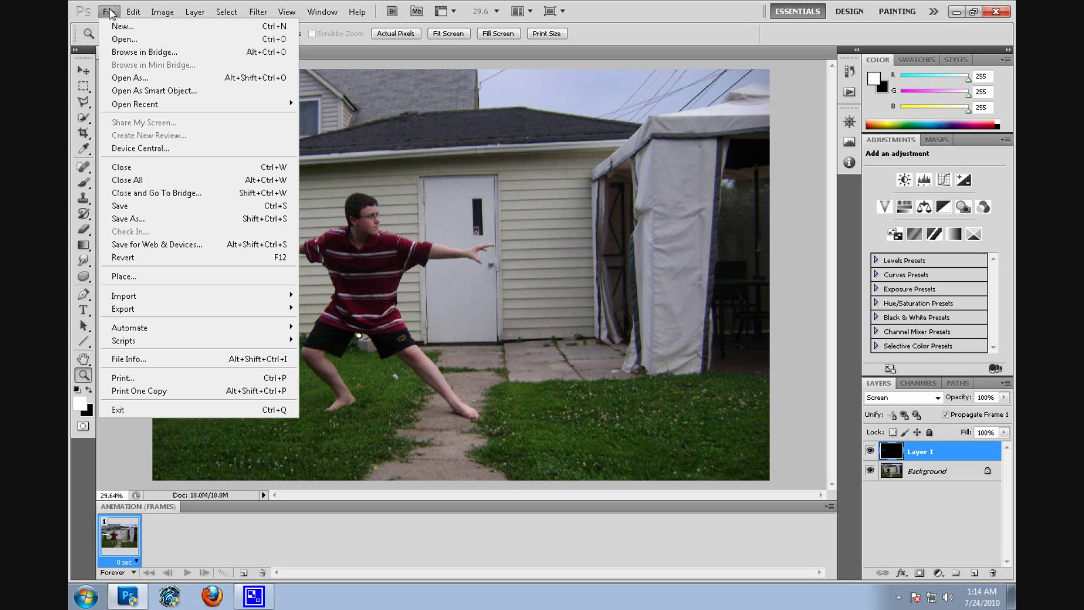
pyautogui.click(125, 39)
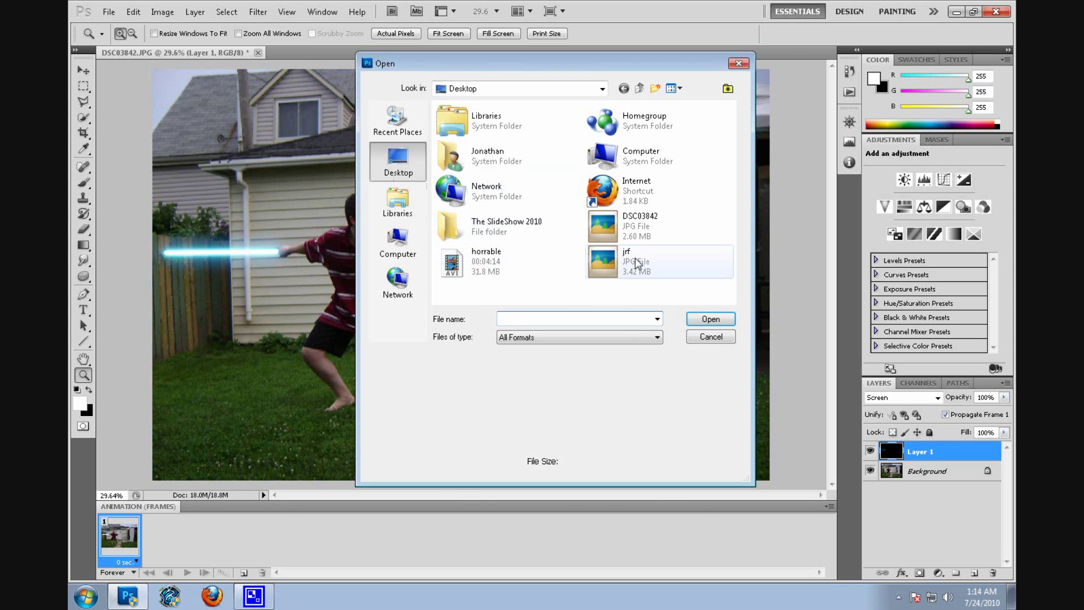
pyautogui.click(636, 263)
pyautogui.click(713, 317)
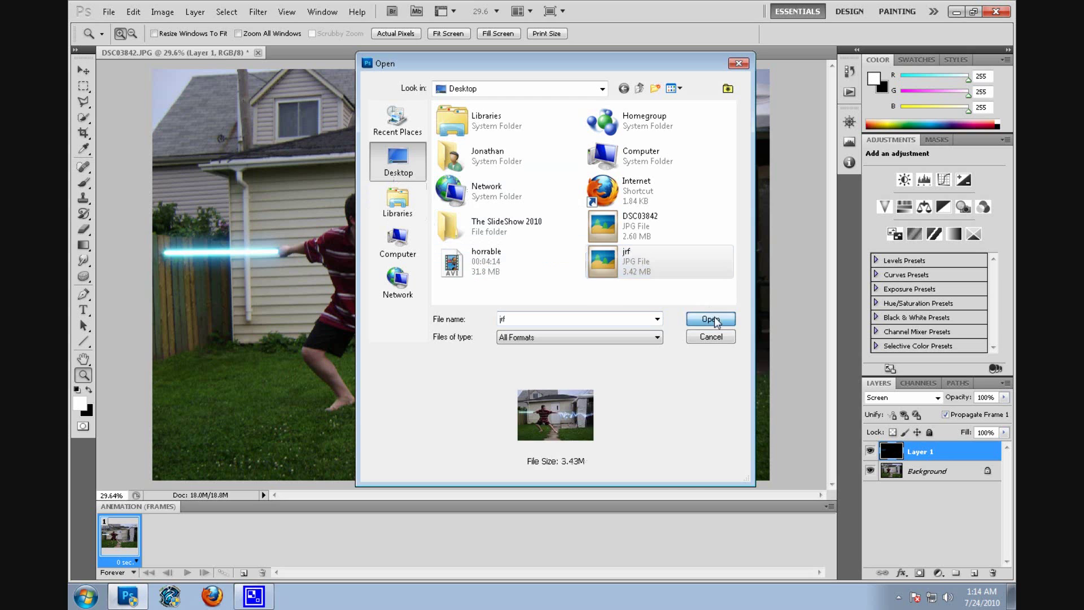